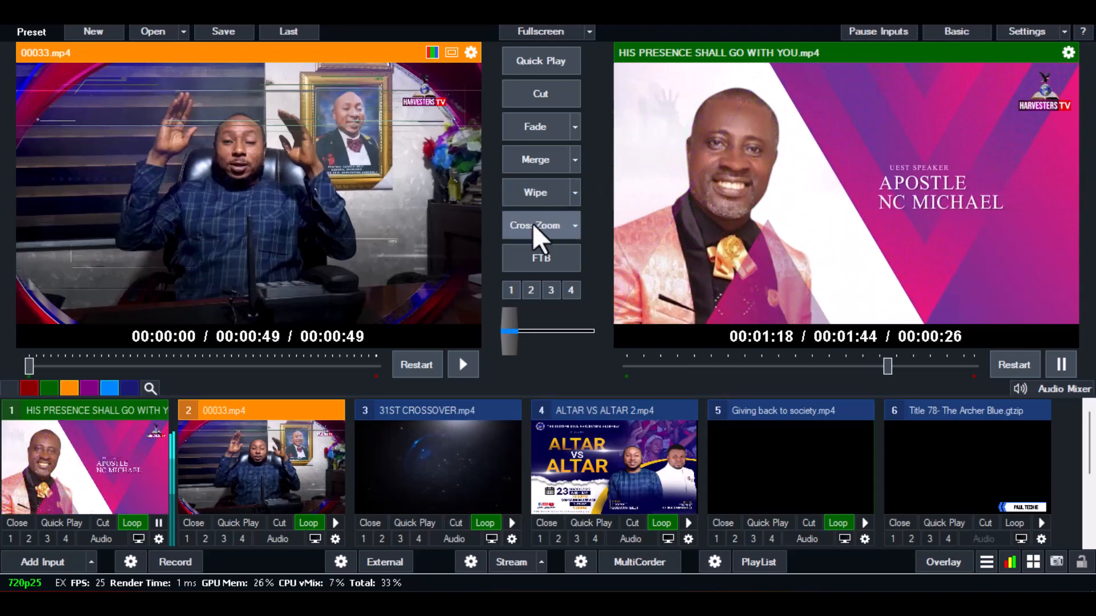
Load the video and title inputs into preview one after another, ending with ALTAR VS ALTAR 2.mp4
click(142, 451)
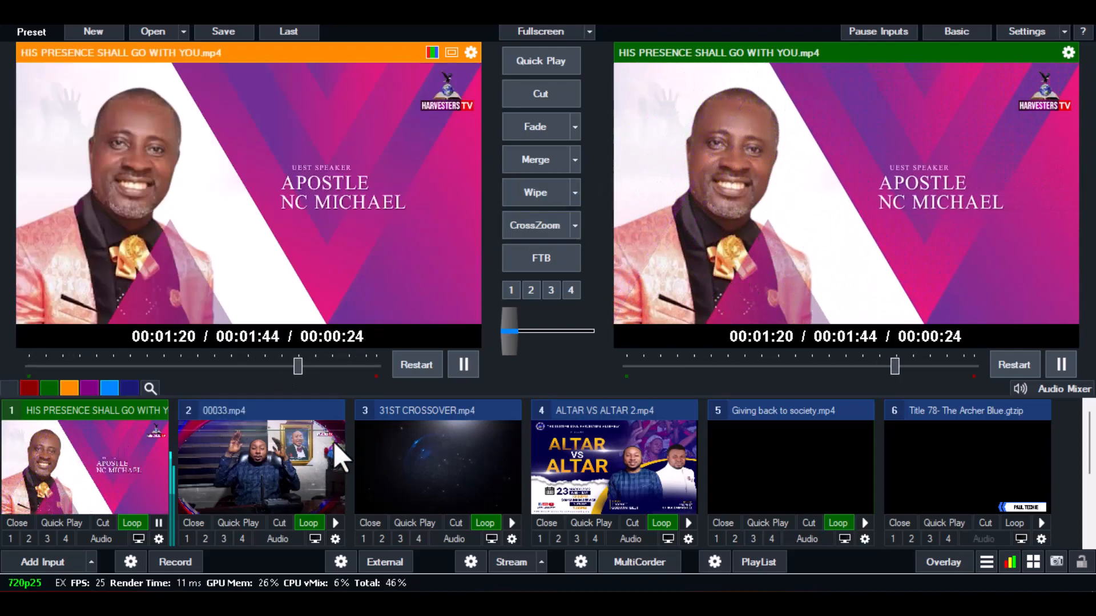
click(407, 452)
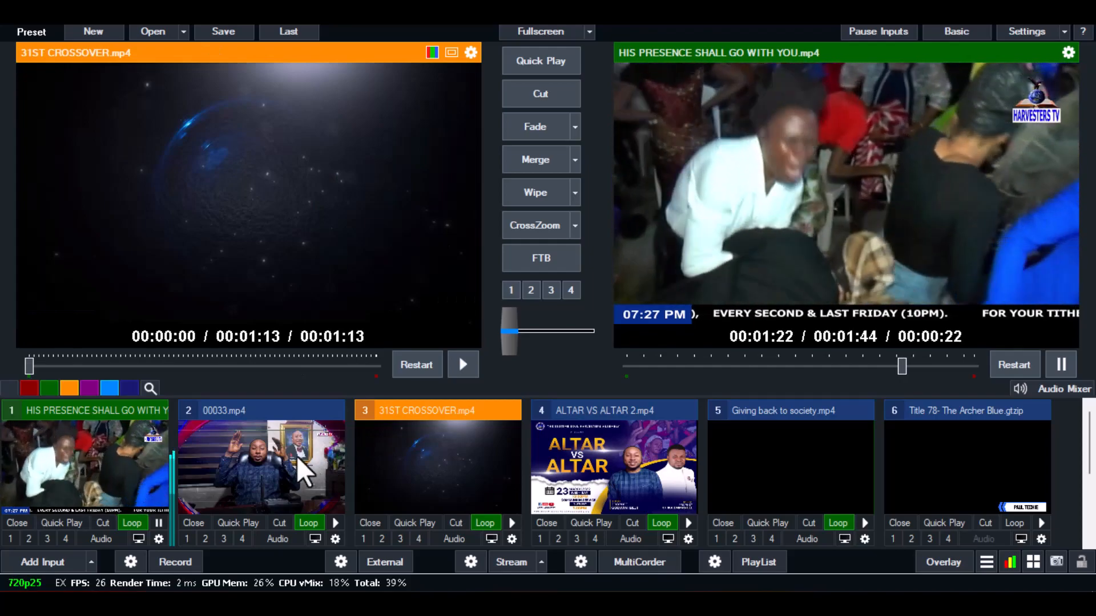
click(291, 444)
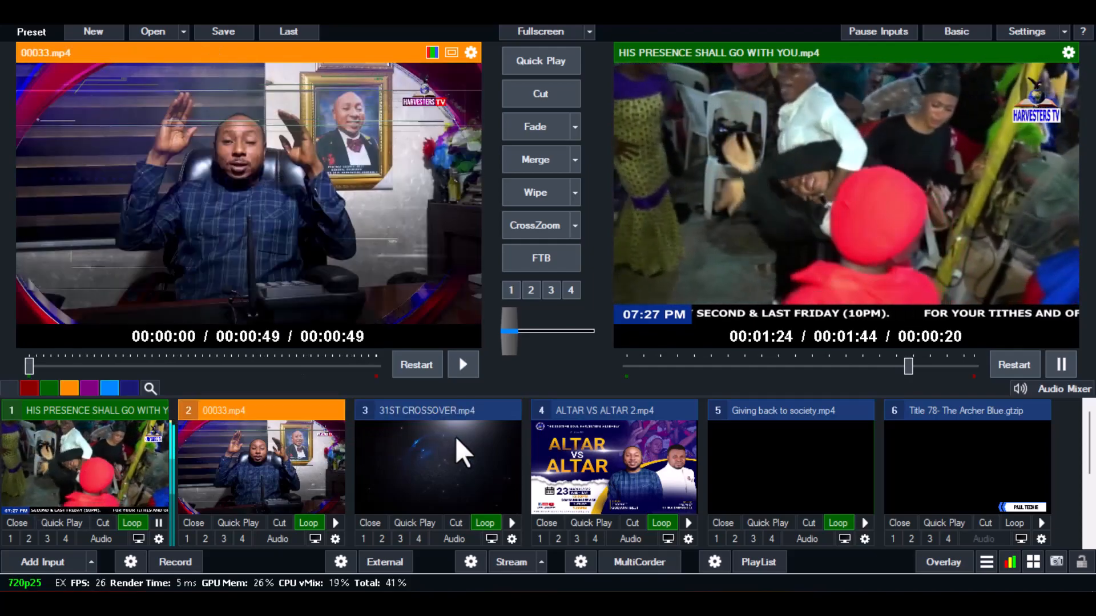
click(548, 451)
click(778, 465)
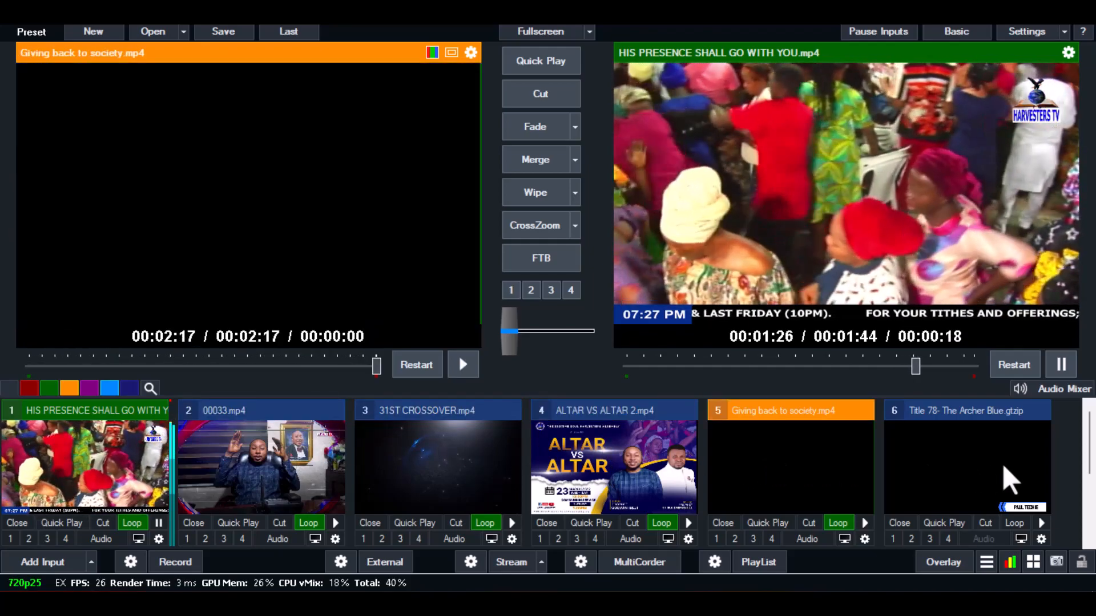
click(1005, 477)
click(164, 456)
click(249, 472)
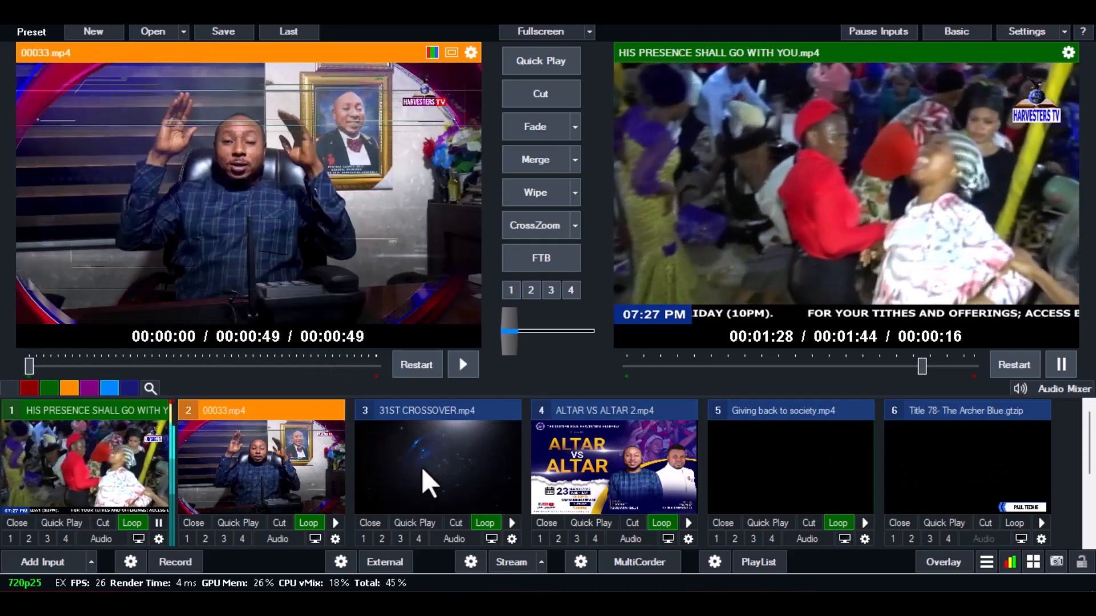
click(423, 481)
click(575, 470)
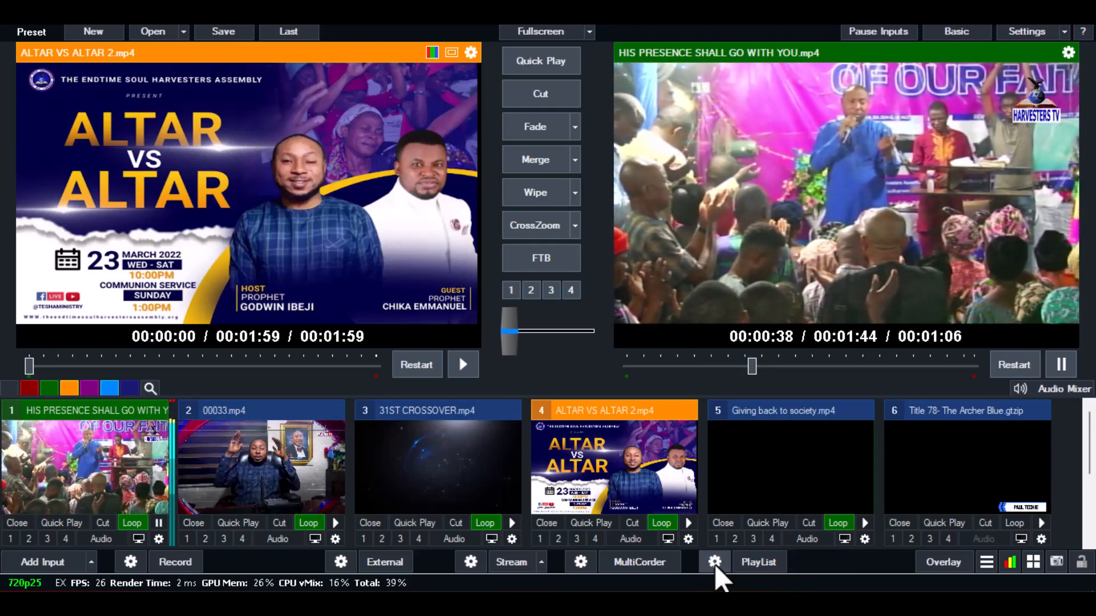
Open the playlist editor and select HIS PRESENCE SHALL GO WITH YOU.mp4 among the available inputs
click(715, 562)
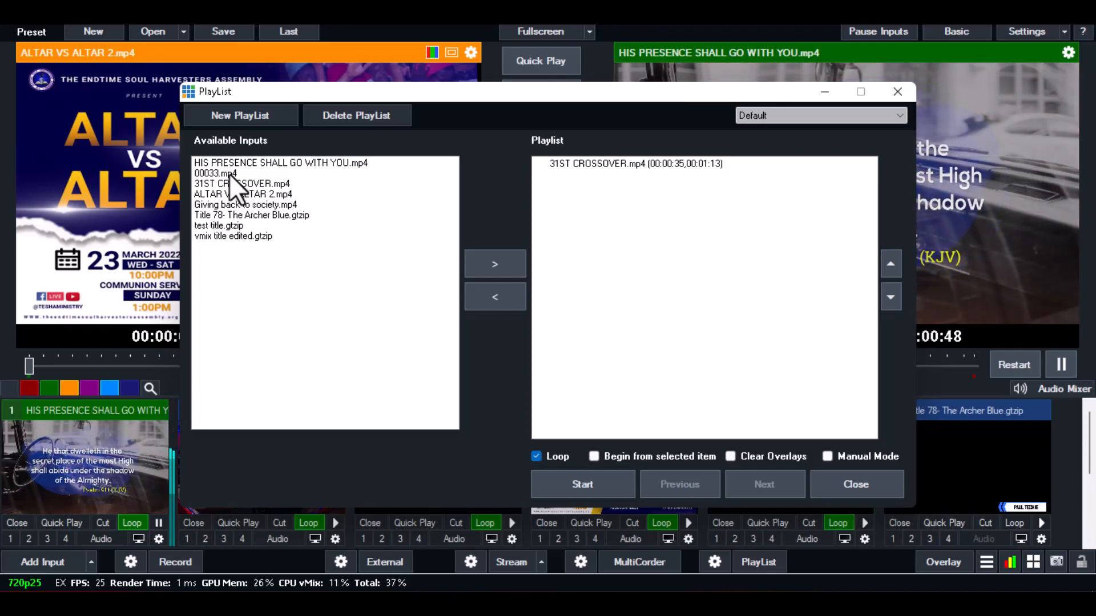
click(228, 174)
click(224, 162)
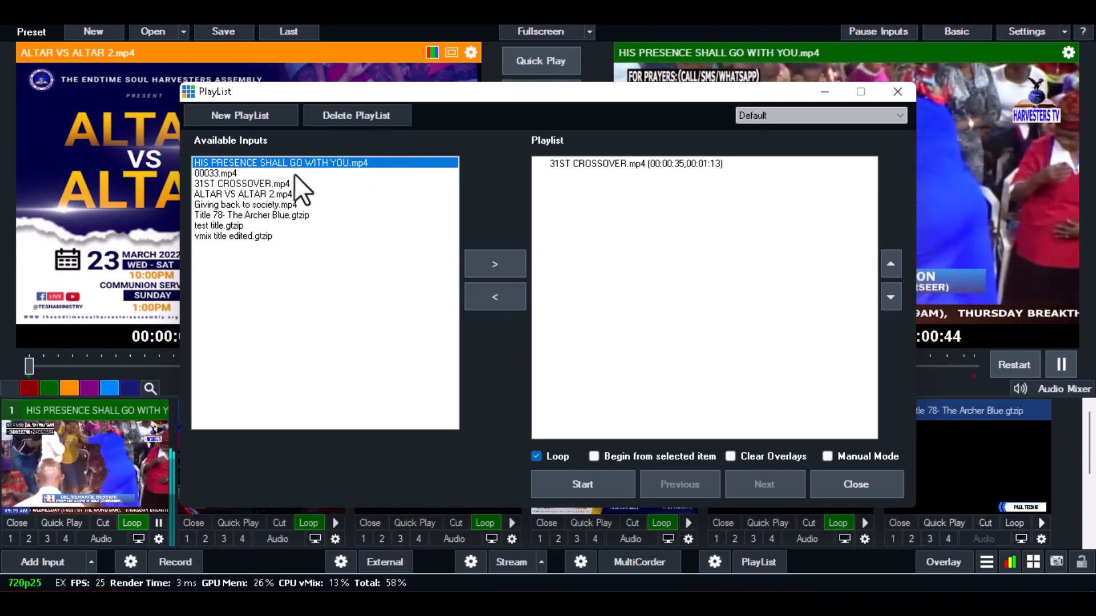
click(228, 174)
click(238, 166)
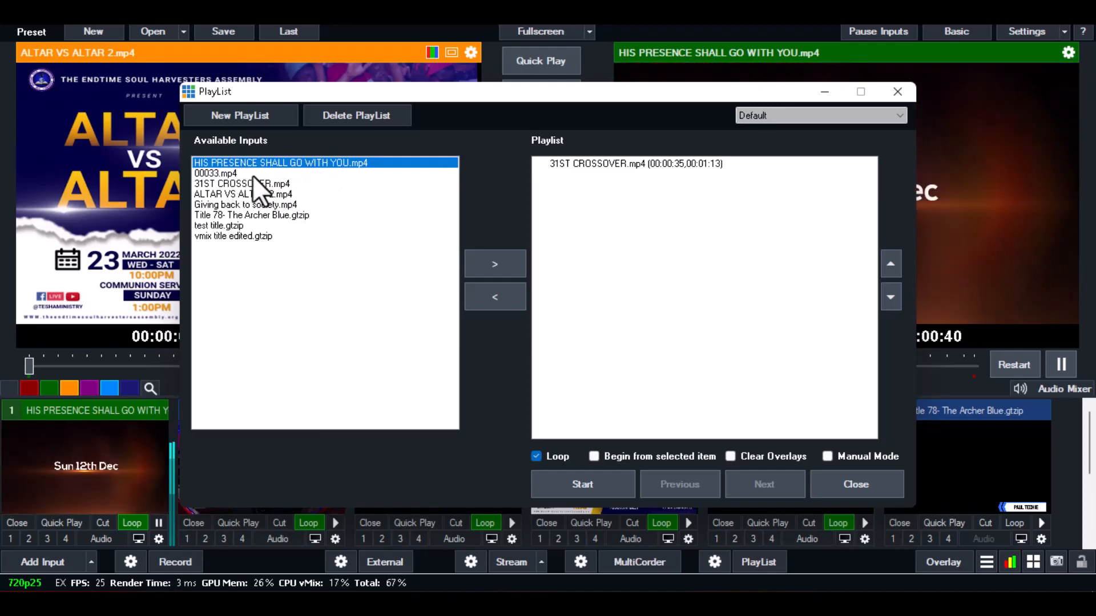
Try adding 00033.mp4 to the Default playlist and removing it again, twice
click(227, 173)
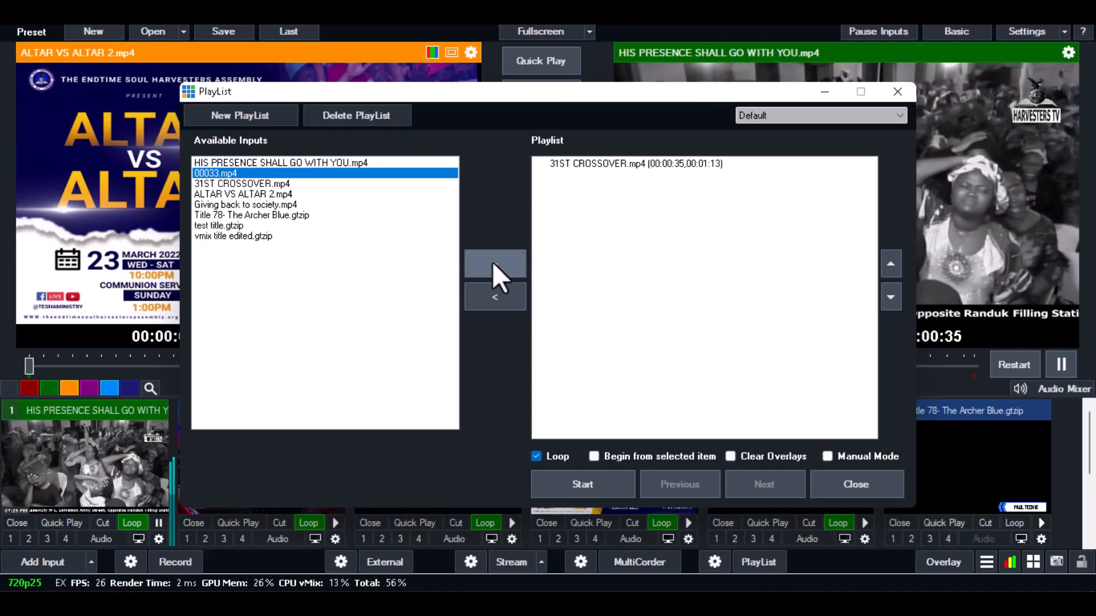
click(492, 262)
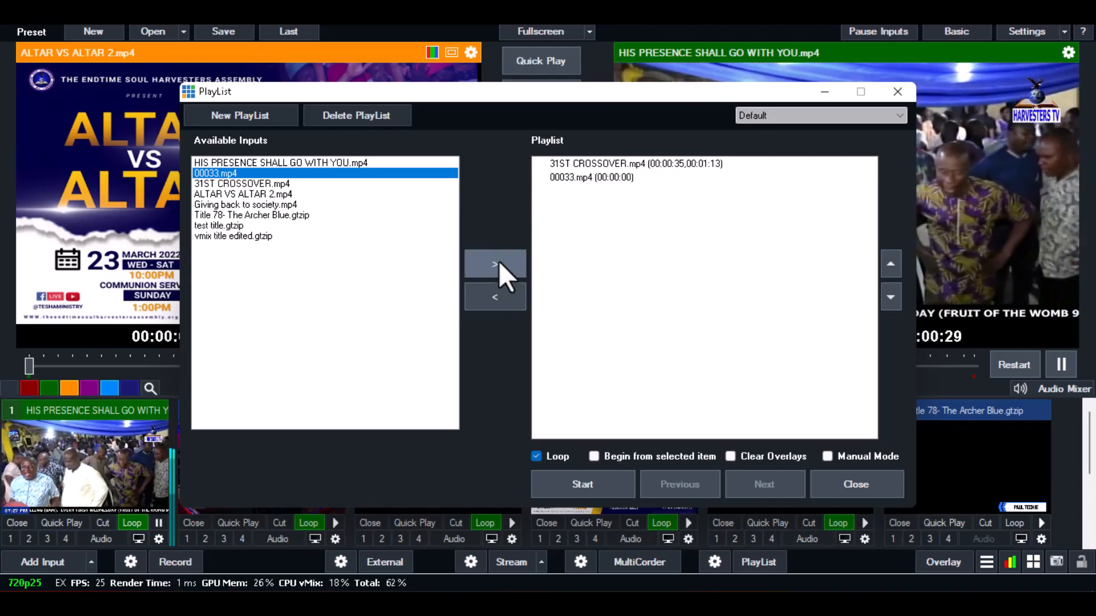
click(571, 178)
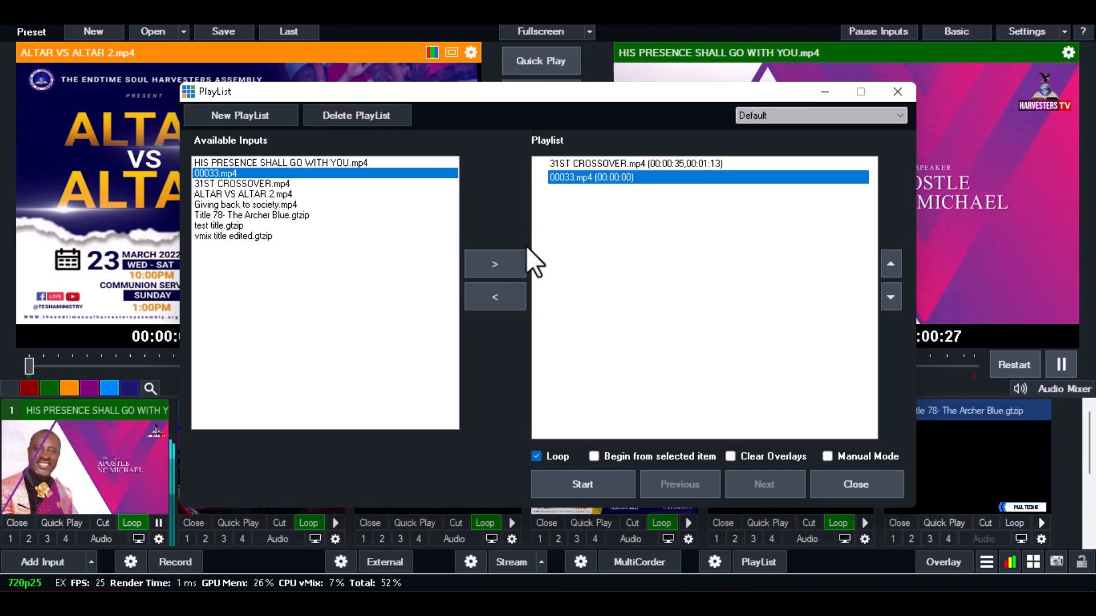
click(494, 297)
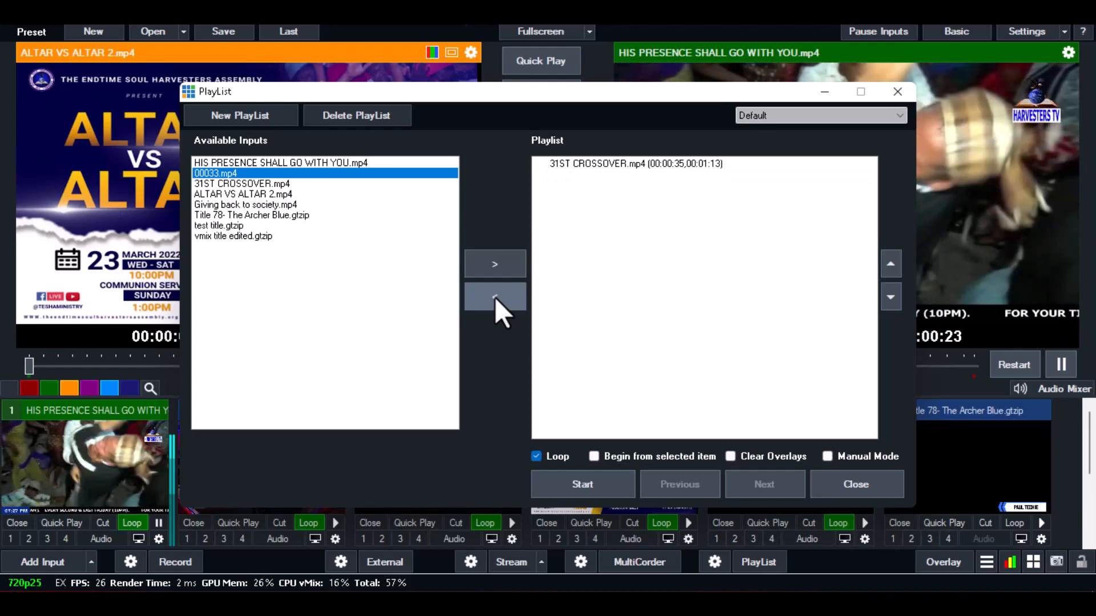
click(491, 265)
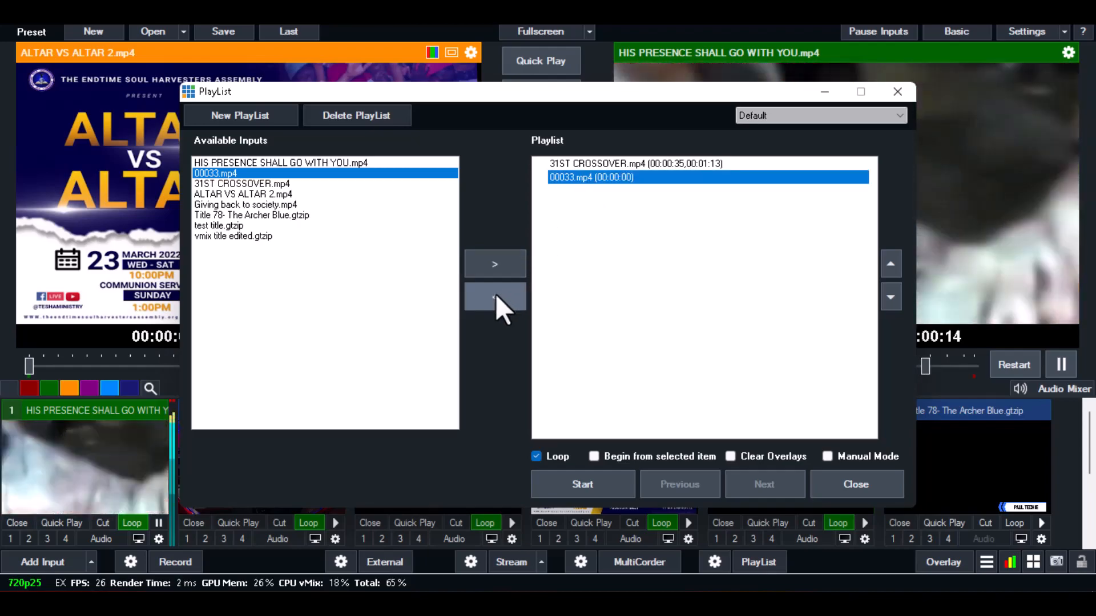
click(495, 293)
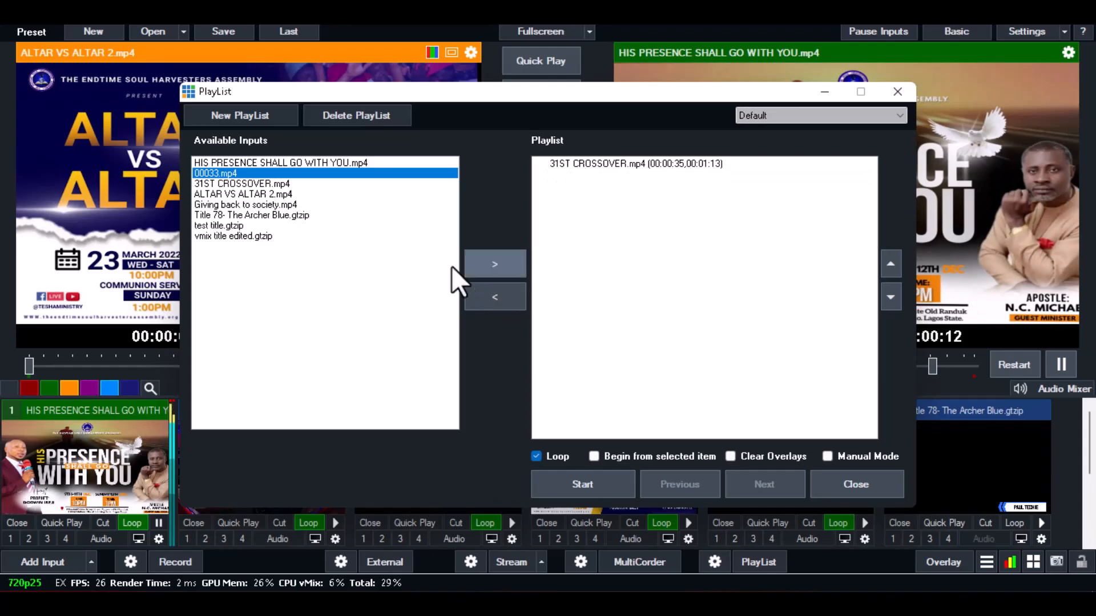
Add ALTAR VS ALTAR 2.mp4, Giving back to society.mp4, 00033.mp4 and HIS PRESENCE SHALL GO WITH YOU.mp4 to the playlist, in that order
click(274, 185)
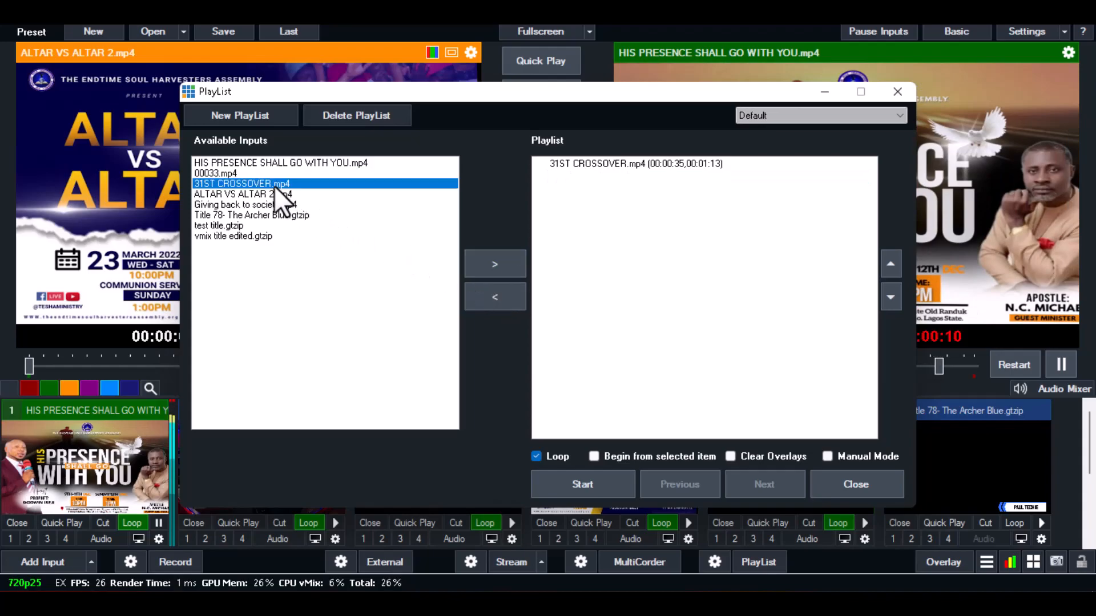
click(279, 193)
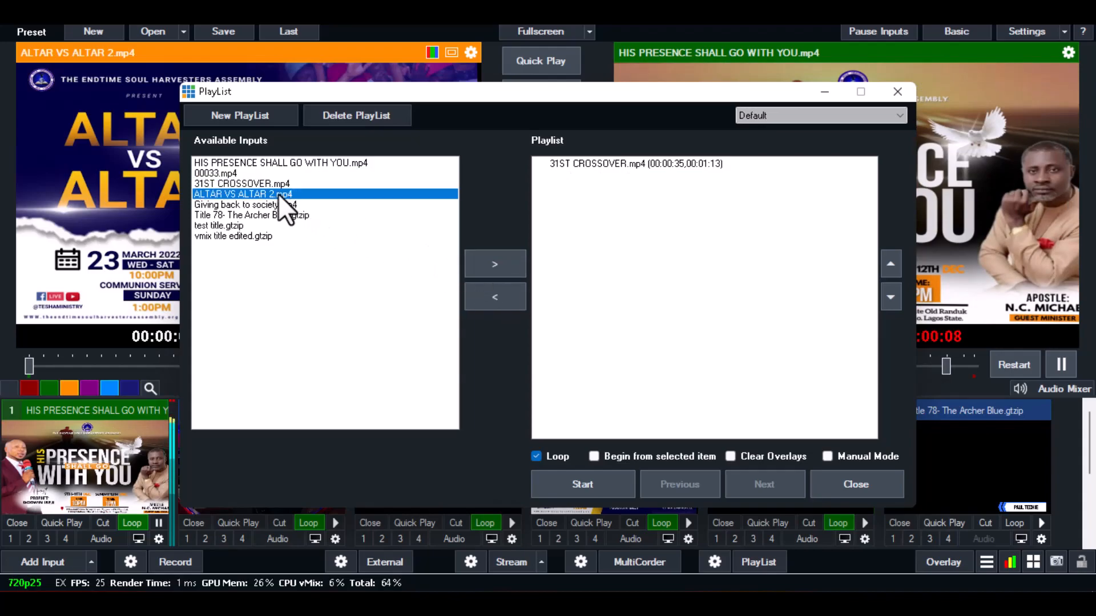
click(519, 266)
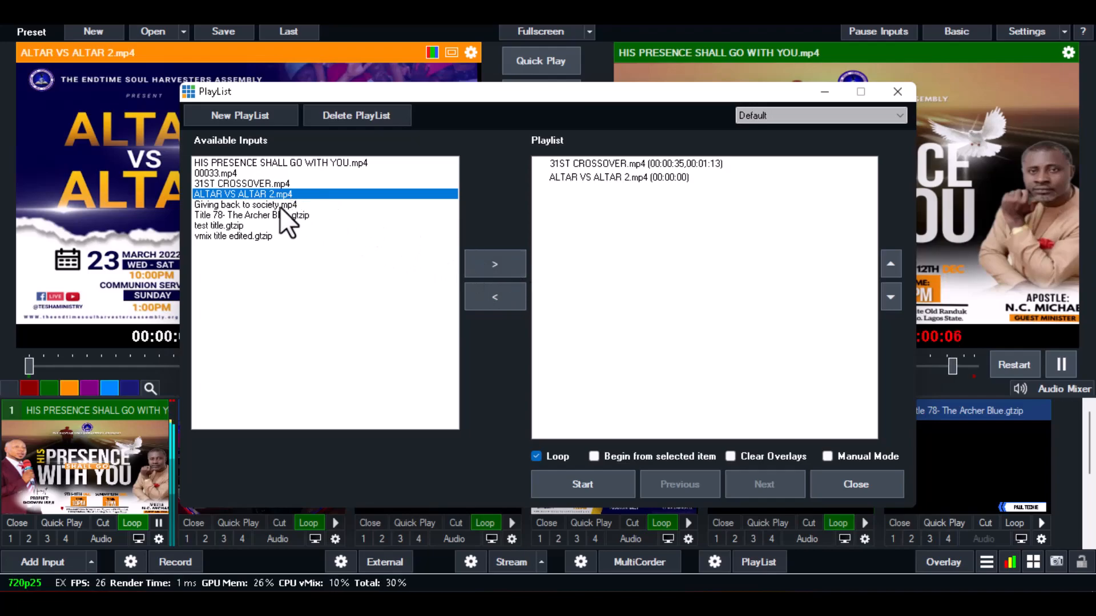
click(279, 205)
click(494, 265)
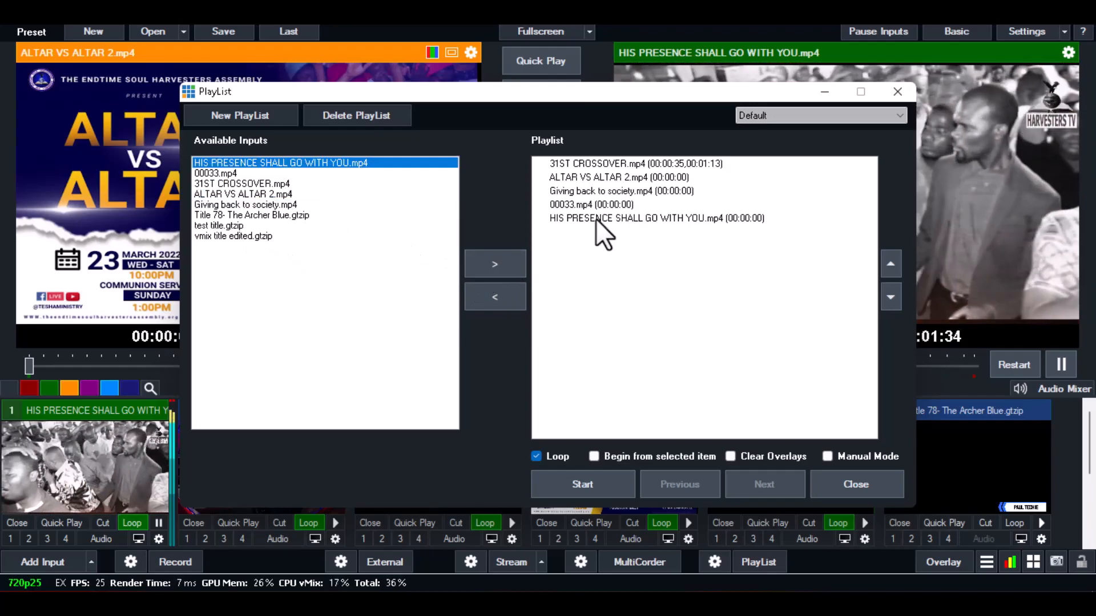
Move HIS PRESENCE SHALL GO WITH YOU.mp4 up to second place in the playlist, directly below 31ST CROSSOVER.mp4
click(596, 219)
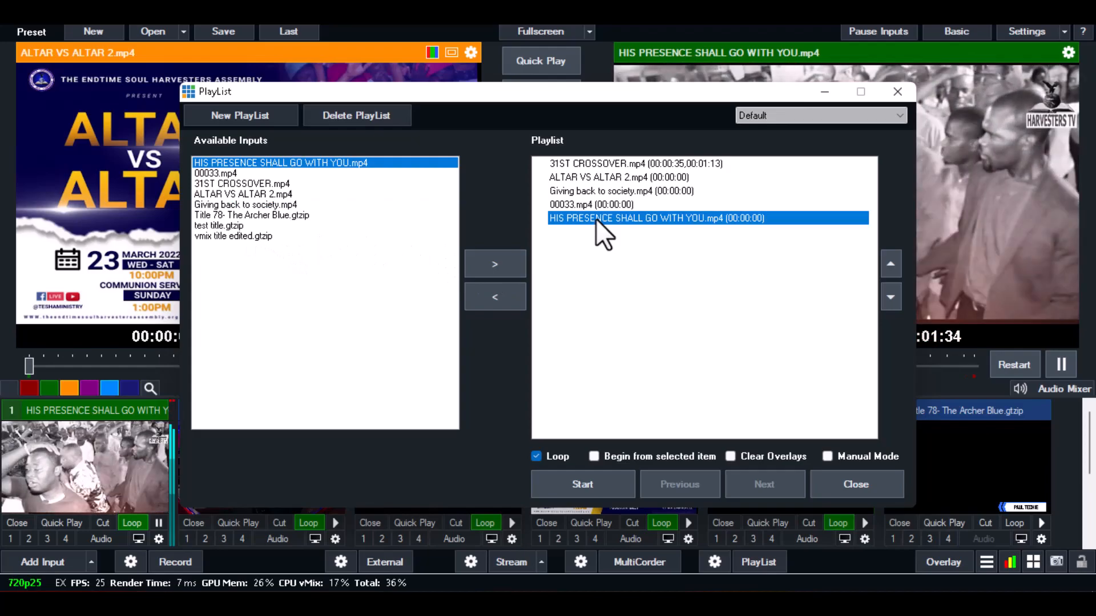
click(584, 205)
click(587, 217)
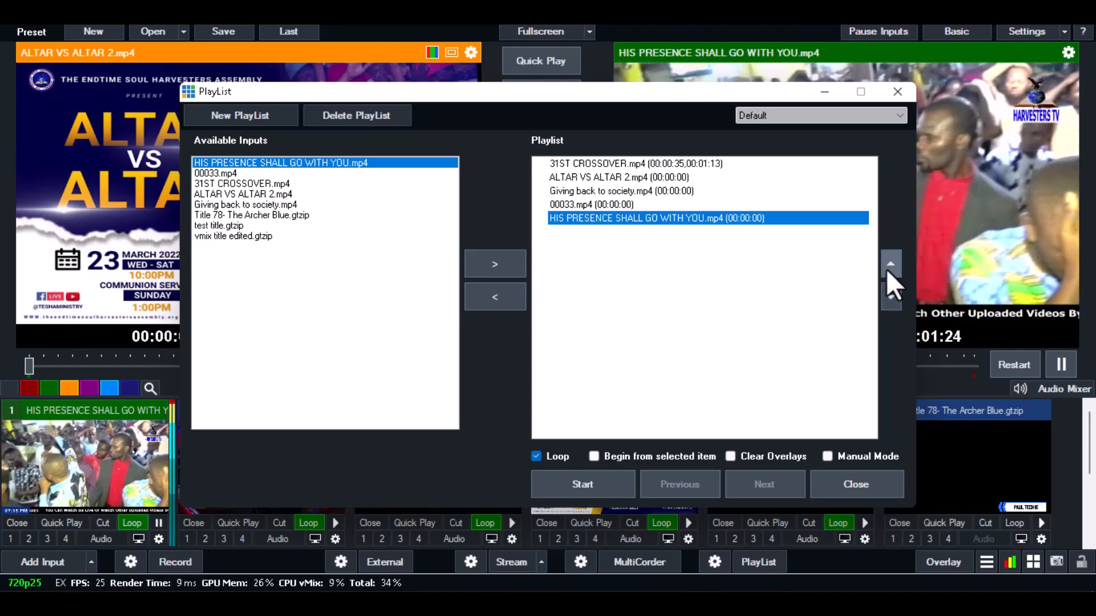
click(886, 268)
click(886, 269)
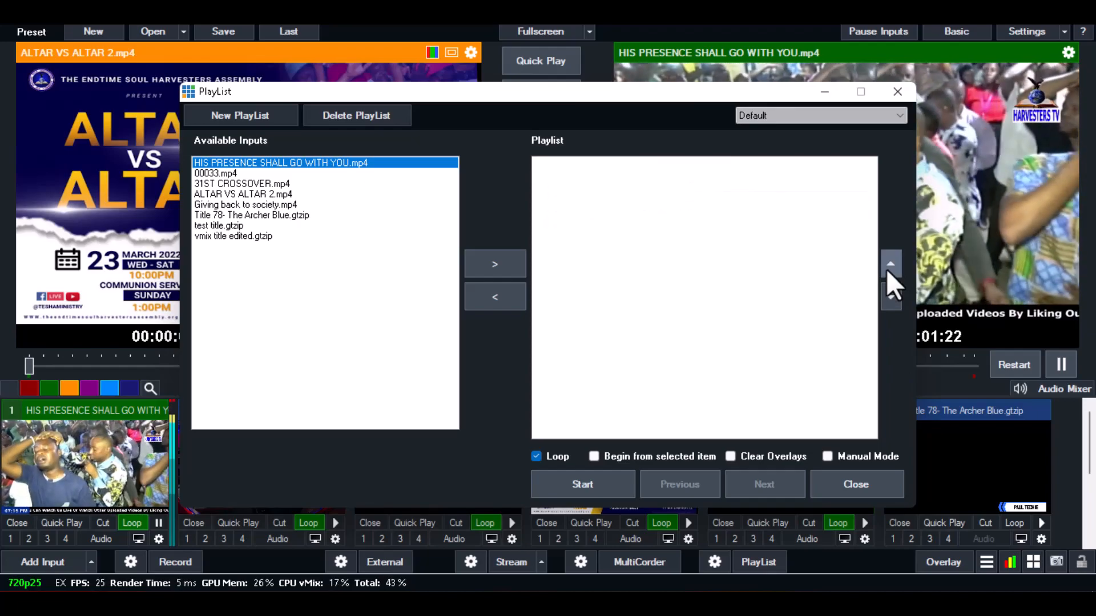
click(886, 269)
Reorder ALTAR VS ALTAR 2.mp4 within the playlist so it sits fourth, between Giving back to society.mp4 and 00033.mp4
click(659, 190)
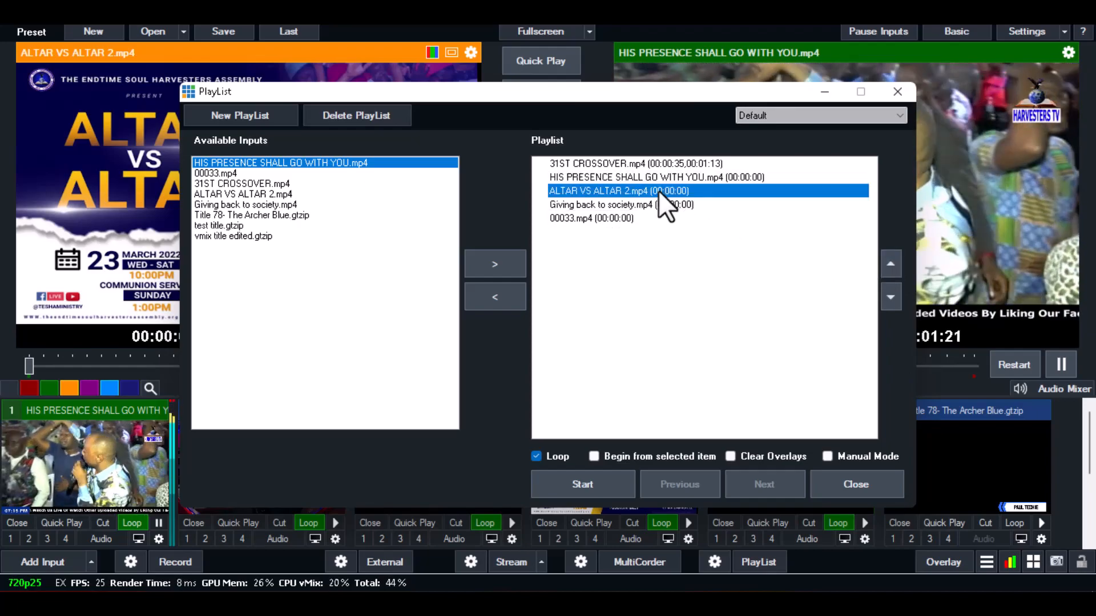
click(885, 262)
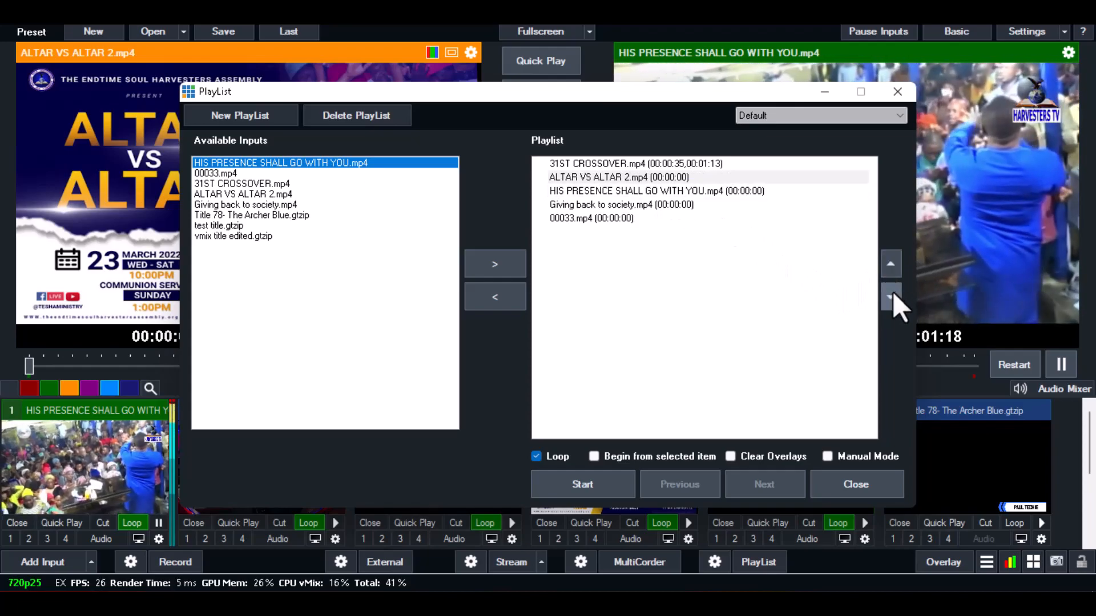
click(892, 294)
click(892, 294)
click(891, 292)
click(889, 264)
click(884, 296)
click(889, 273)
click(891, 296)
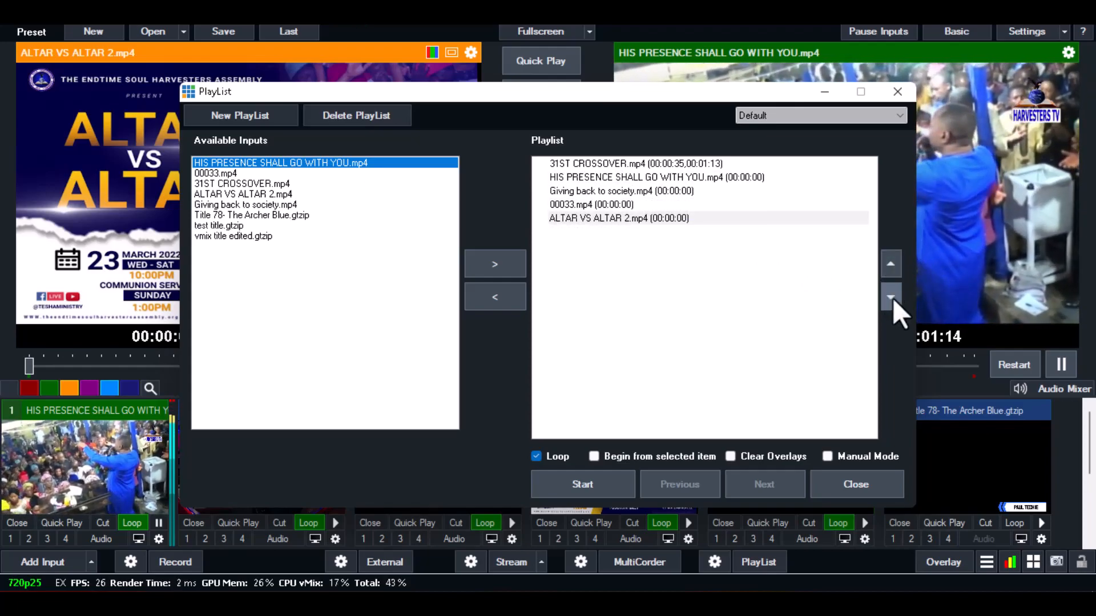
click(889, 264)
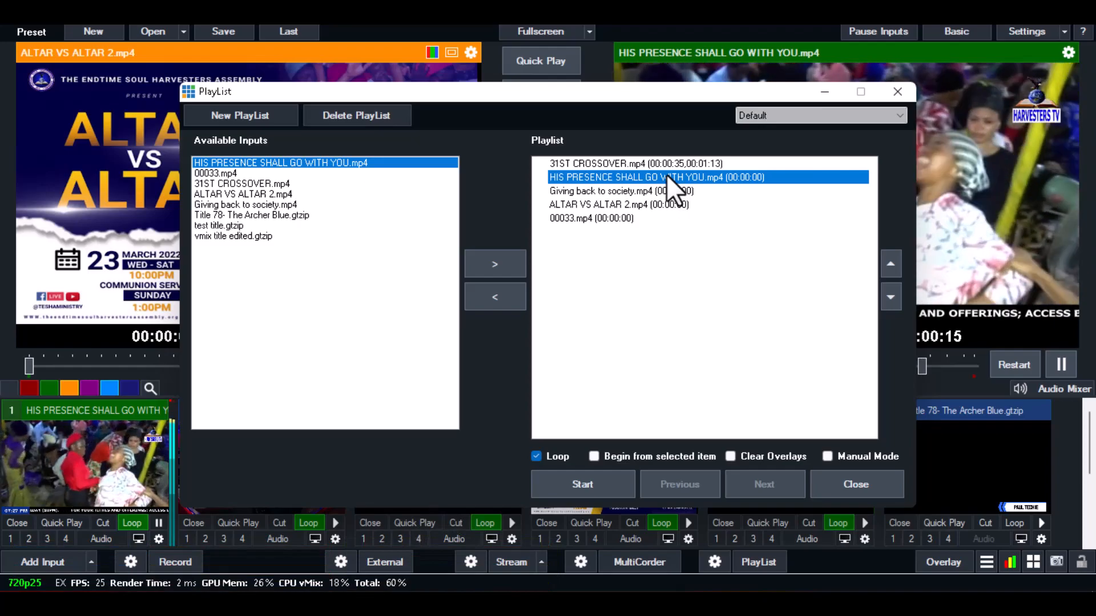
Try a duration of 00:08:00 in the playlist item settings of HIS PRESENCE SHALL GO WITH YOU.mp4, and discard the change
double_click(666, 173)
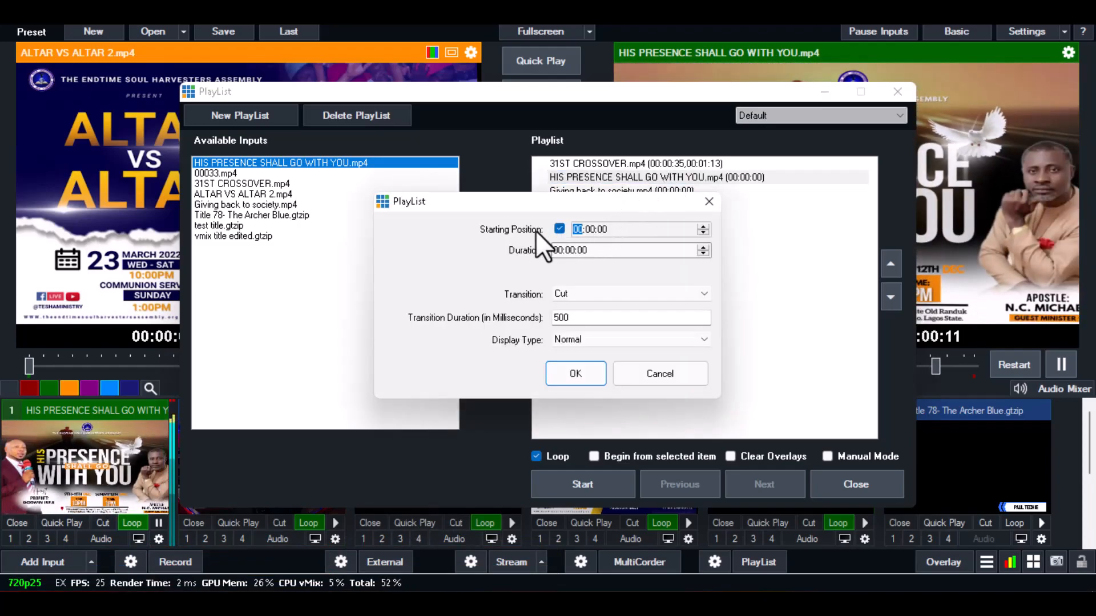
click(559, 228)
click(559, 228)
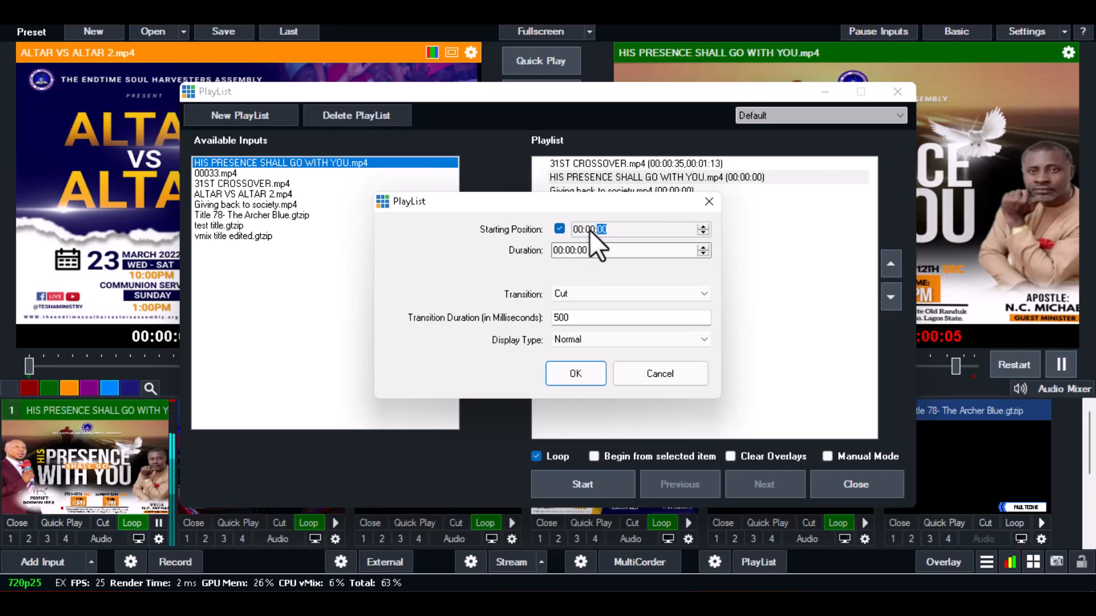
click(557, 251)
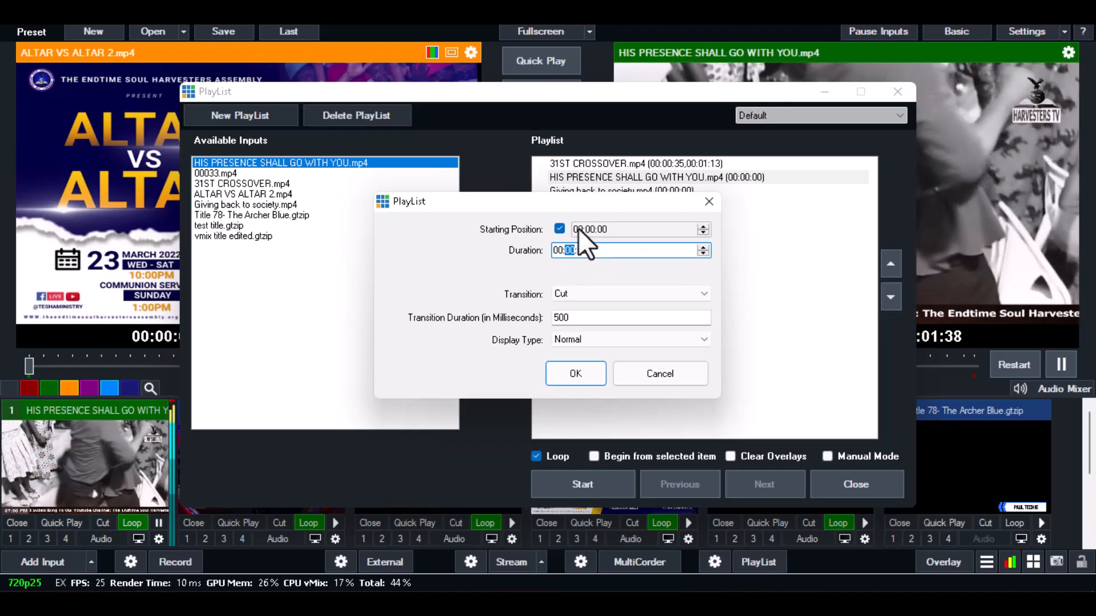
click(578, 228)
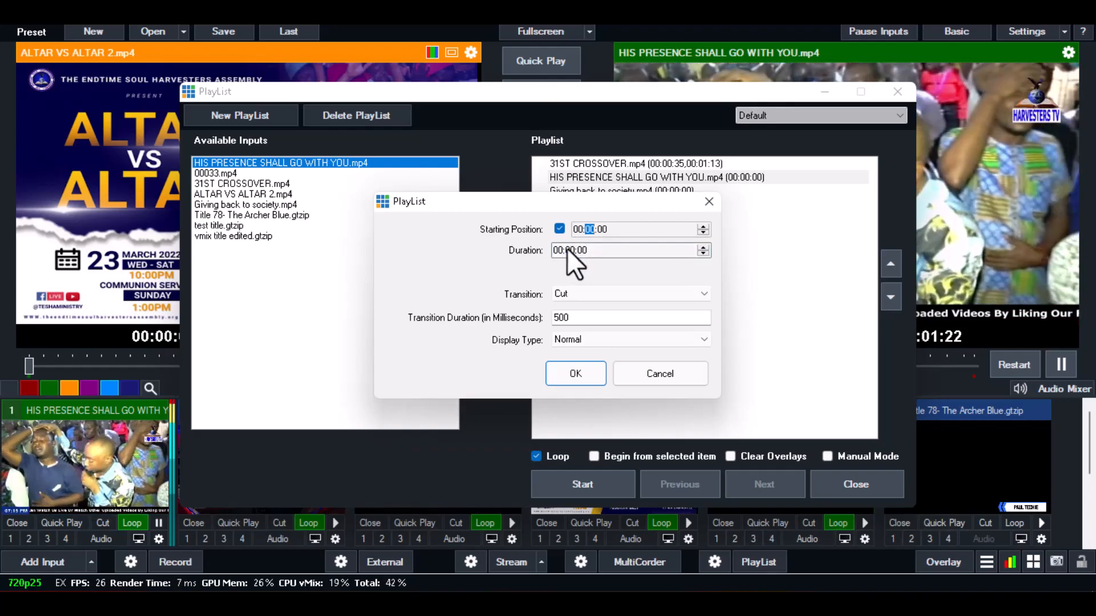
click(558, 249)
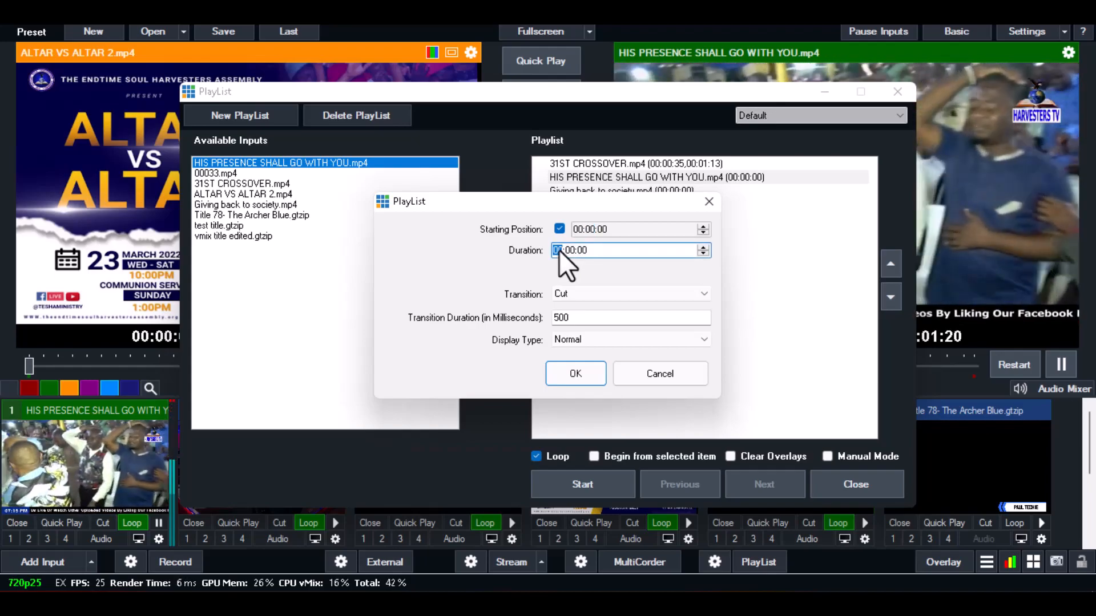
click(571, 251)
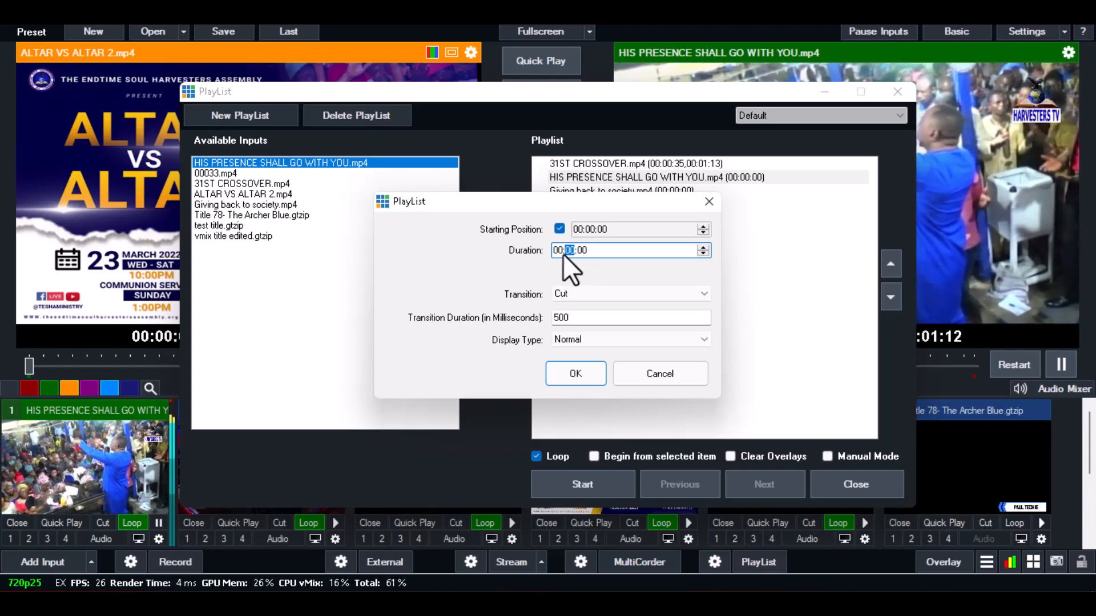
text(8)
click(577, 252)
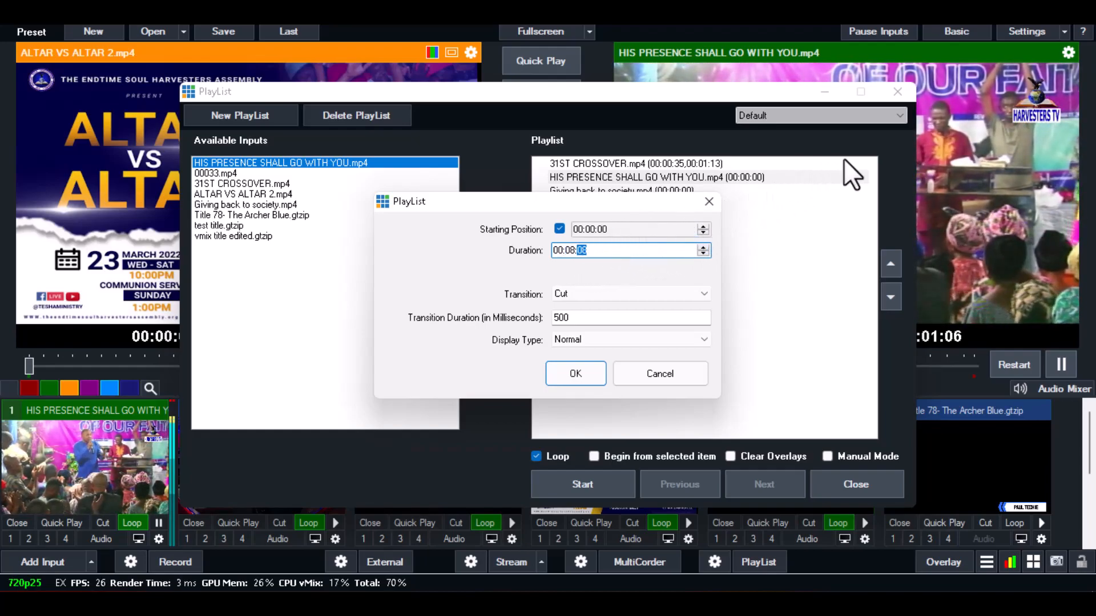
click(645, 374)
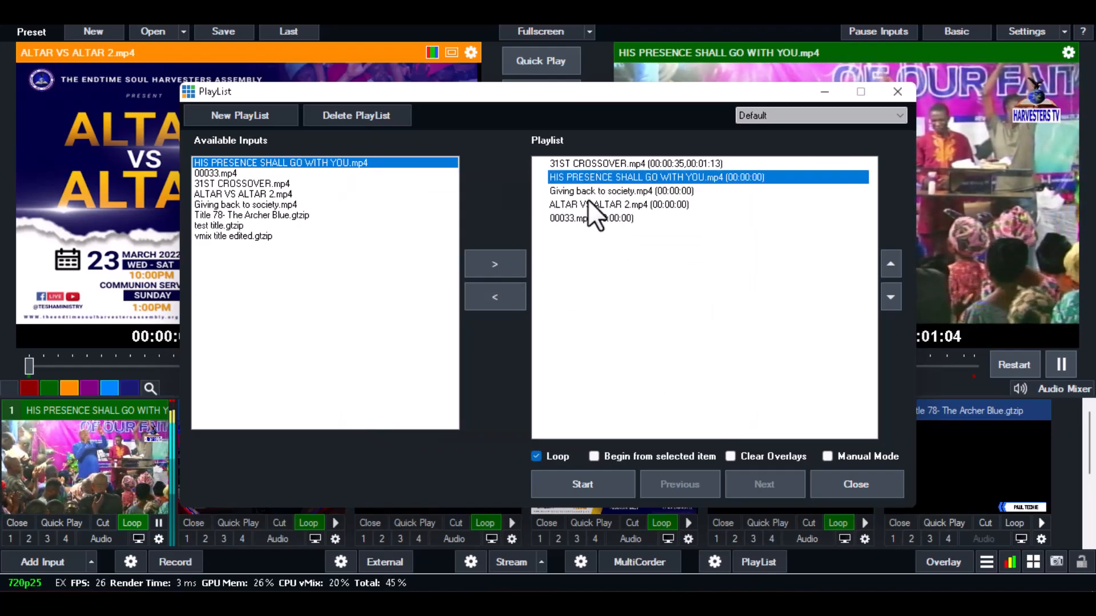
Move the playlist window down, clear of the preview and output displays, to view the clip's timing
drag(565, 97, 704, 425)
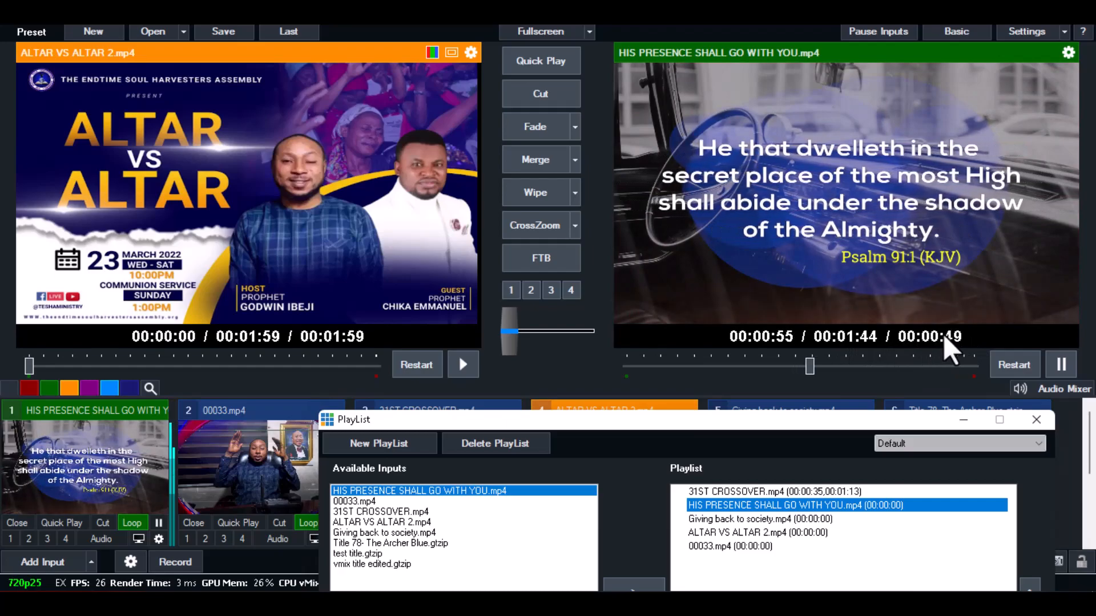
Pause HIS PRESENCE SHALL GO WITH YOU.mp4 in the output and scrub it to 00:00:33 and 00:01:13 to check start and end points
click(1061, 364)
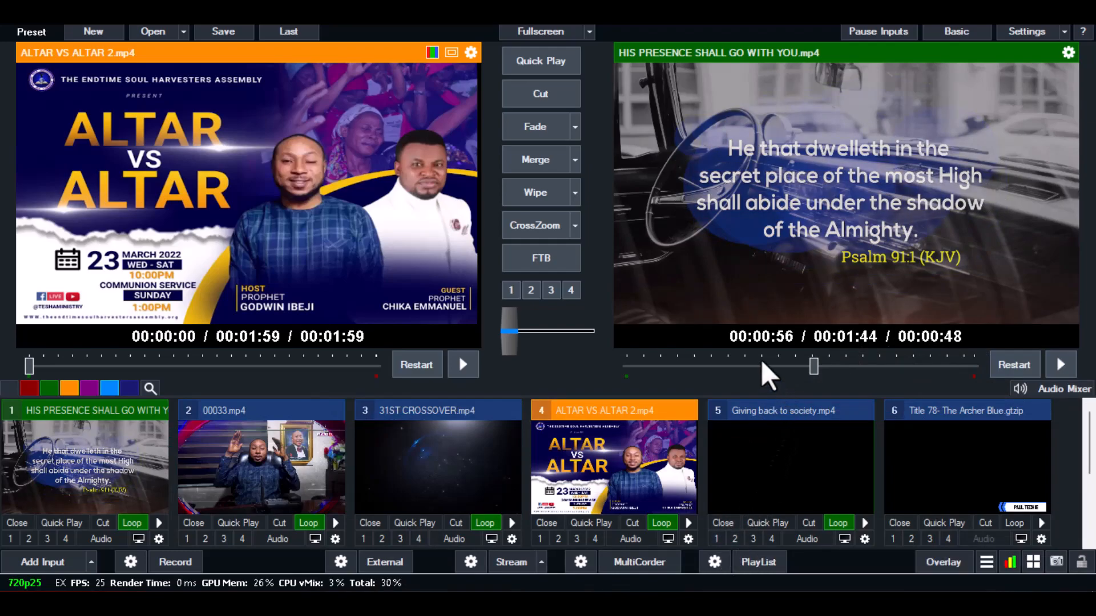
click(737, 367)
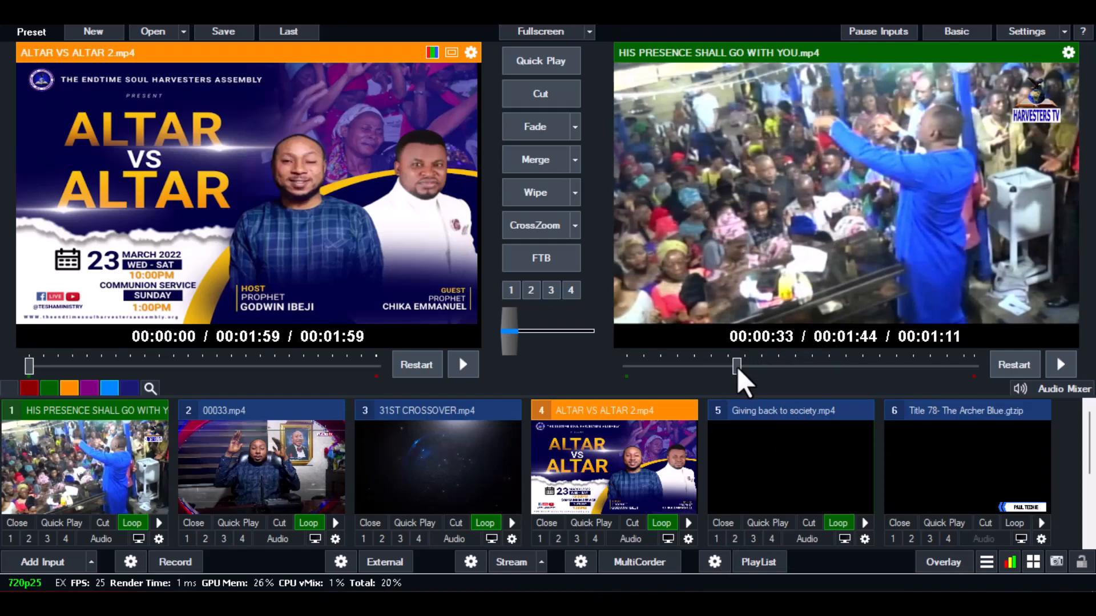
click(869, 366)
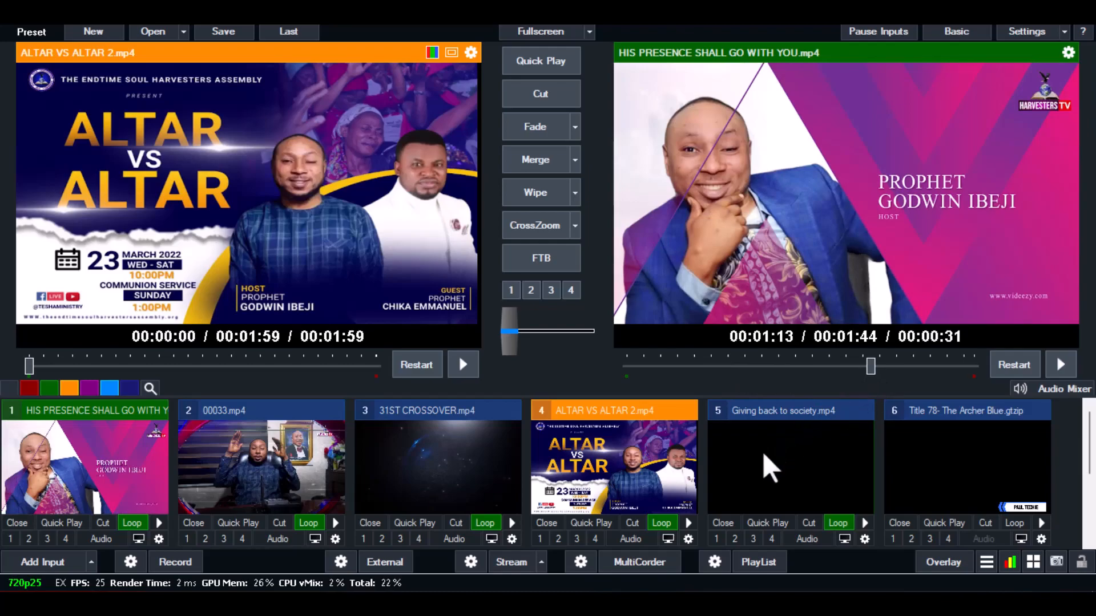
Set HIS PRESENCE SHALL GO WITH YOU.mp4 in the playlist to a starting position of 00:00:33 and a duration of 00:01:13
click(711, 561)
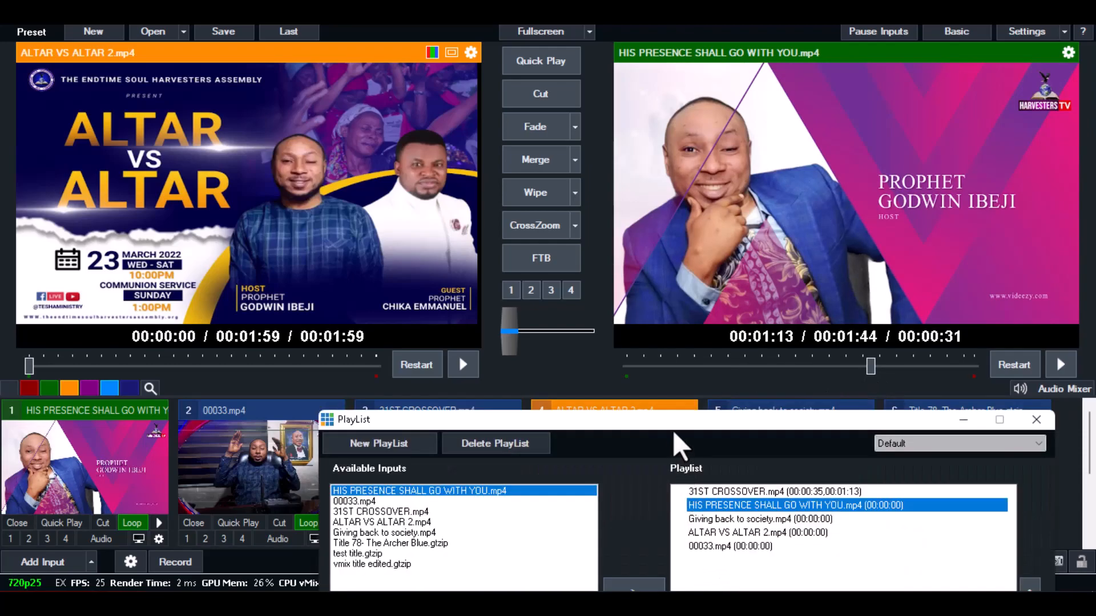
drag(670, 420, 522, 116)
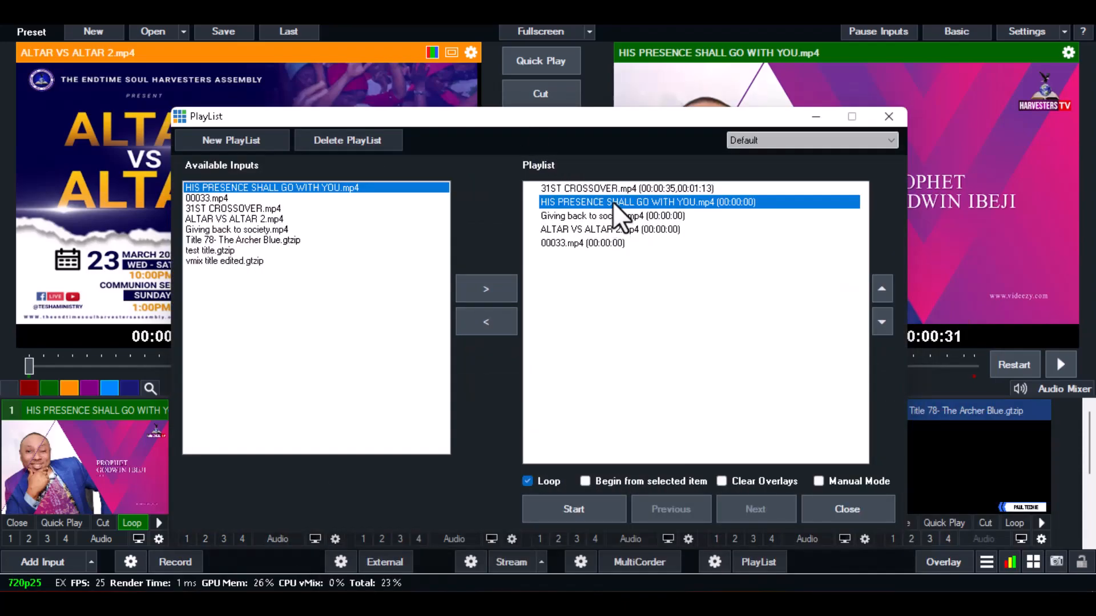
double_click(612, 201)
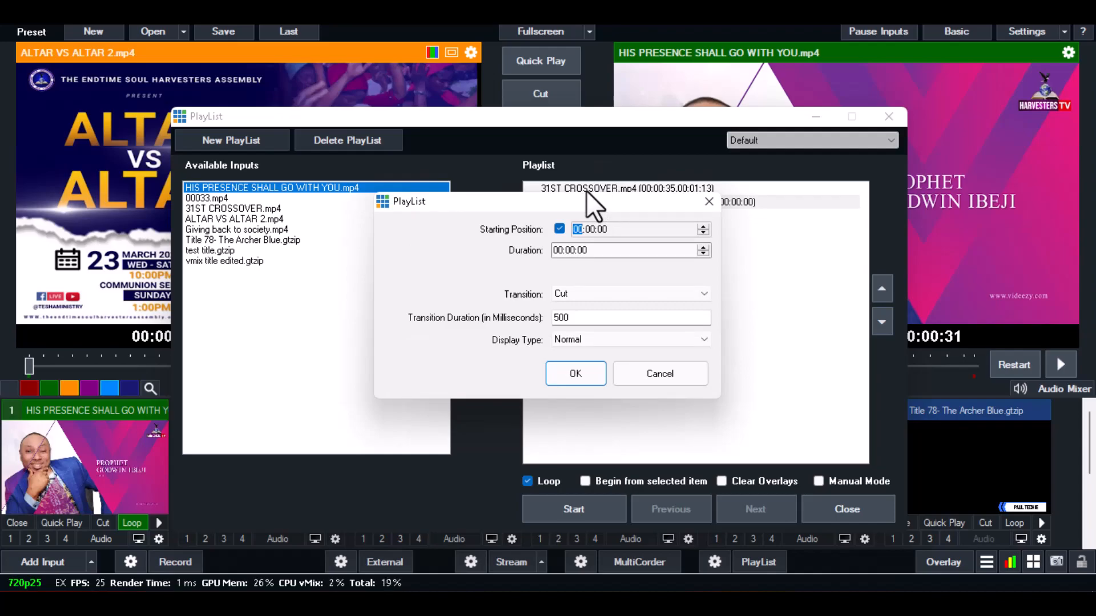
key(Right)
key(Right)
text(33)
click(557, 250)
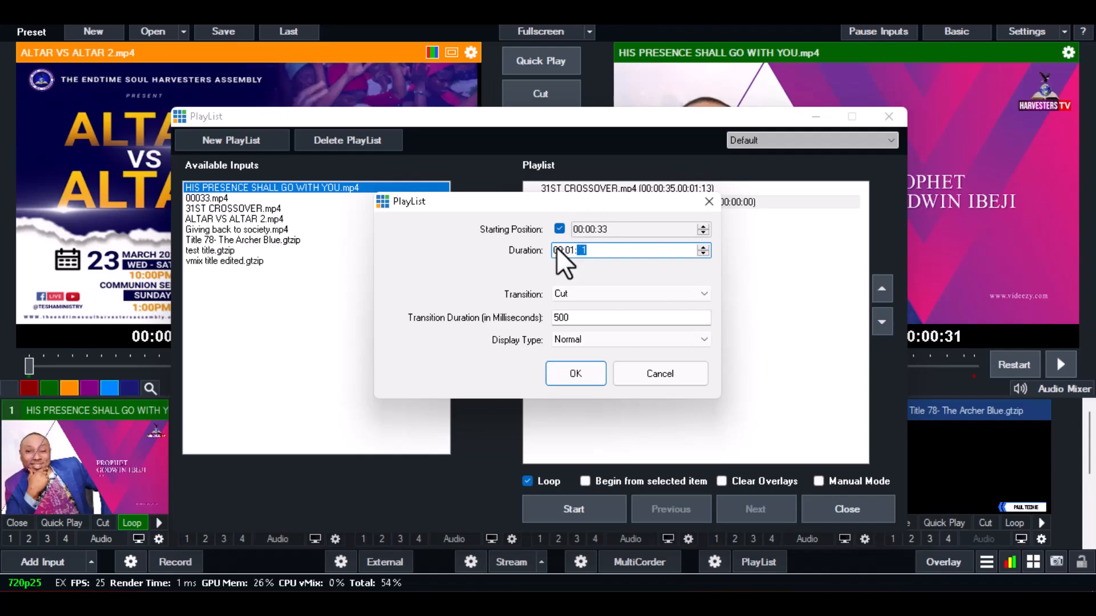
Choose the Zoom transition for this playlist item, keep its display type Normal, and apply the item settings
click(570, 292)
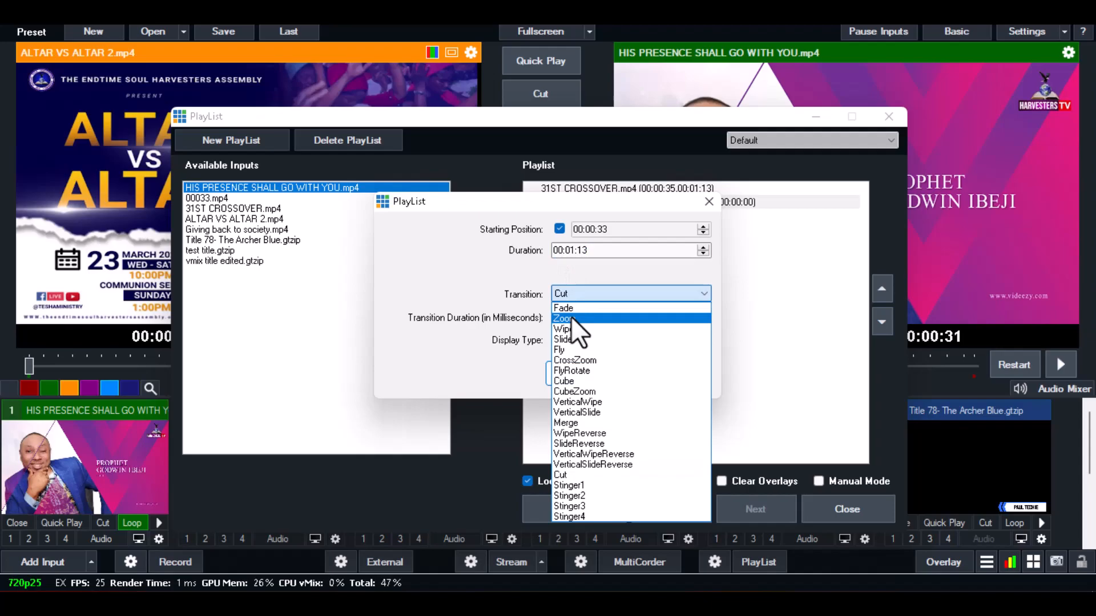
click(570, 316)
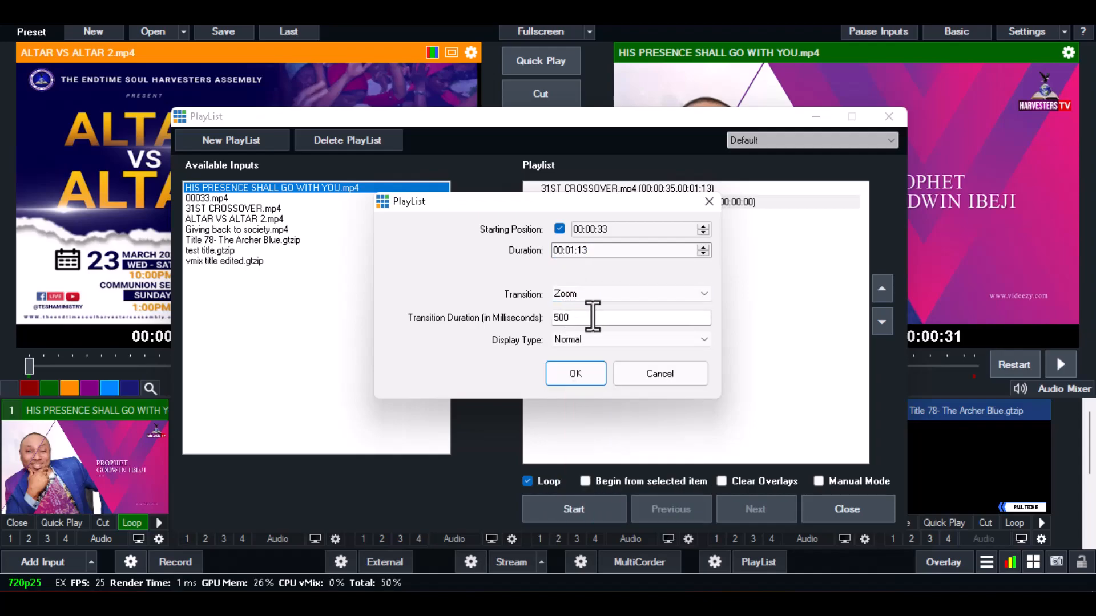
click(590, 339)
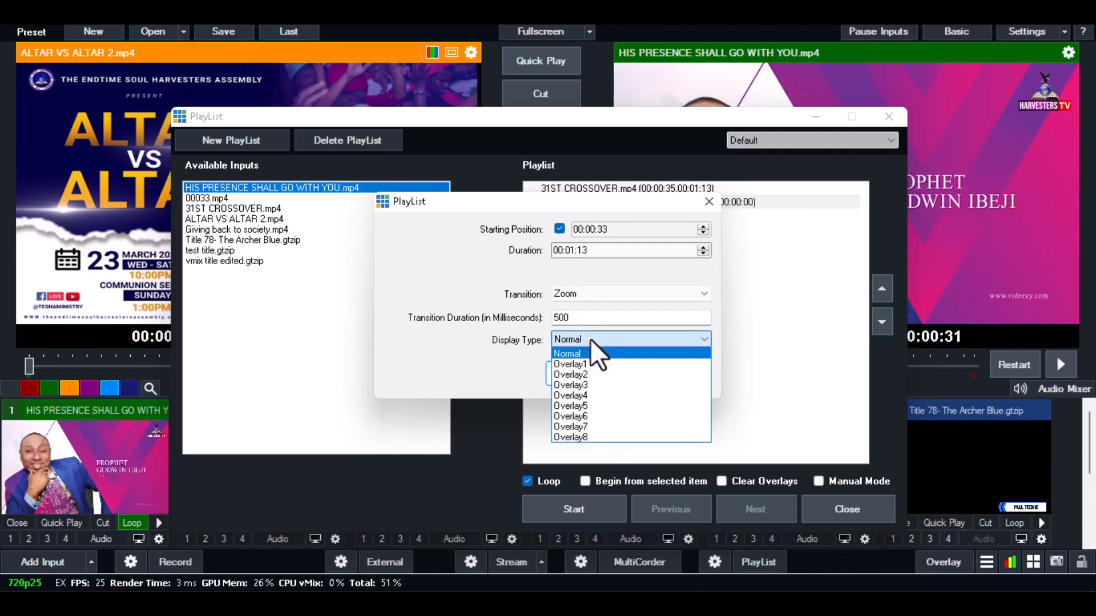
click(585, 337)
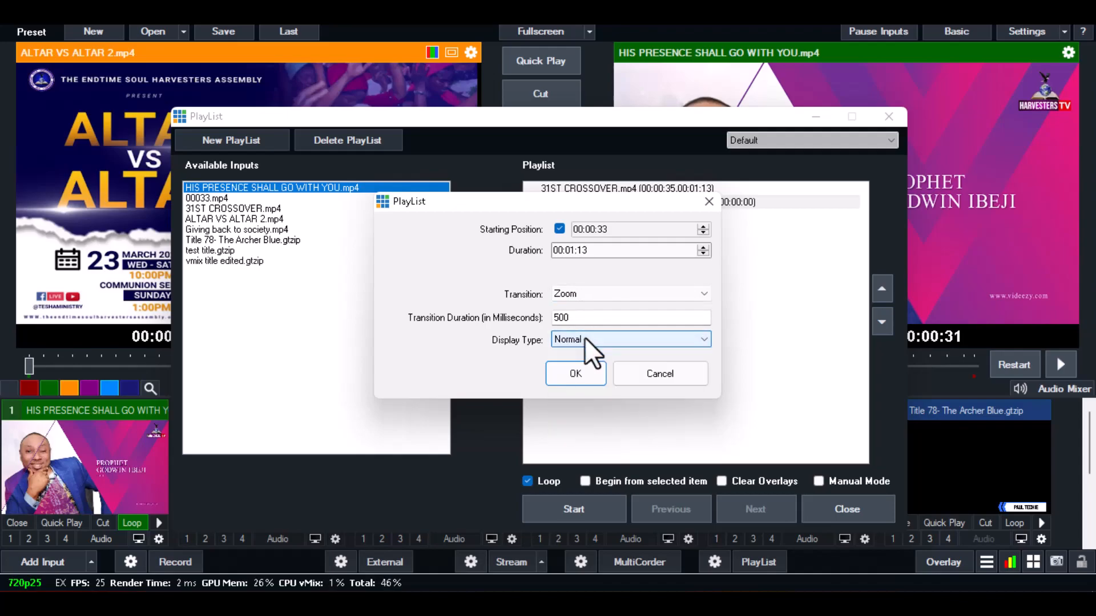
click(569, 378)
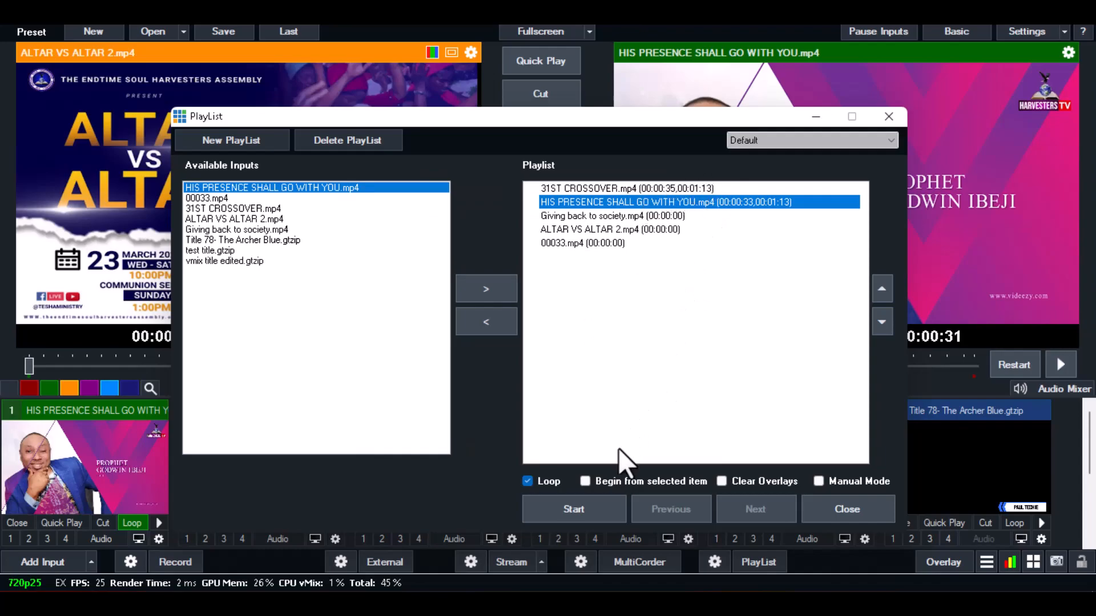
Start the playlist and skip ahead to HIS PRESENCE SHALL GO WITH YOU.mp4, keeping the output display in view
click(585, 505)
drag(687, 120, 516, 153)
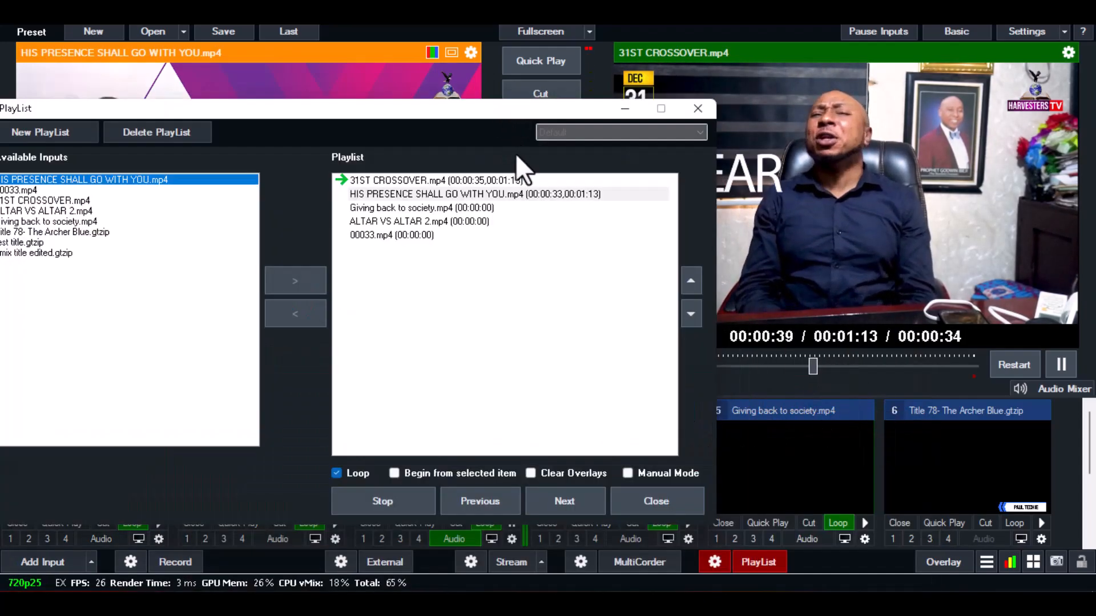
click(562, 501)
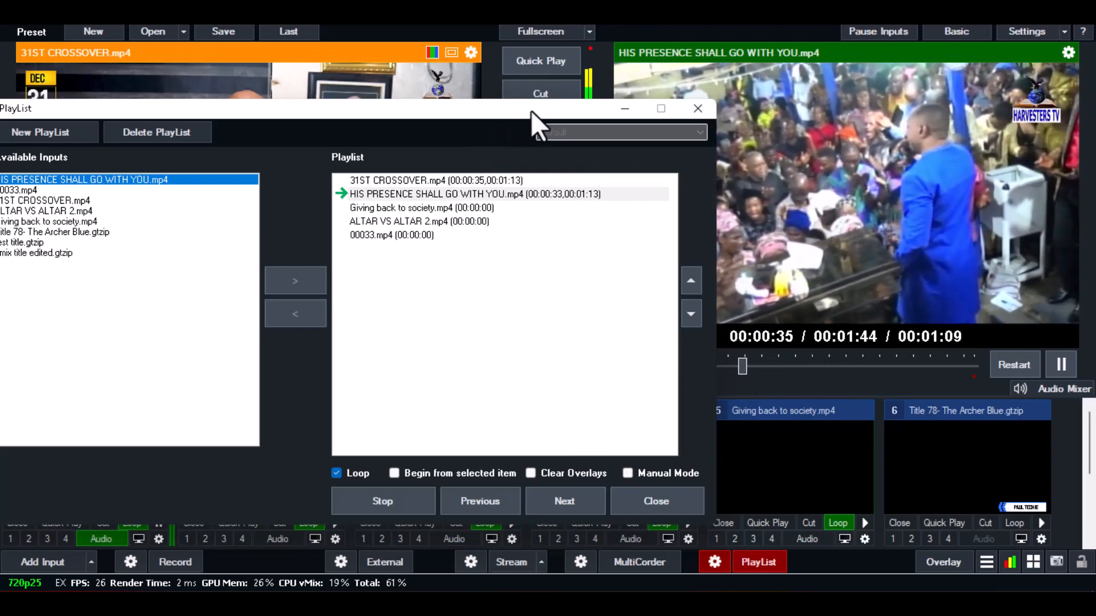
drag(533, 113, 453, 279)
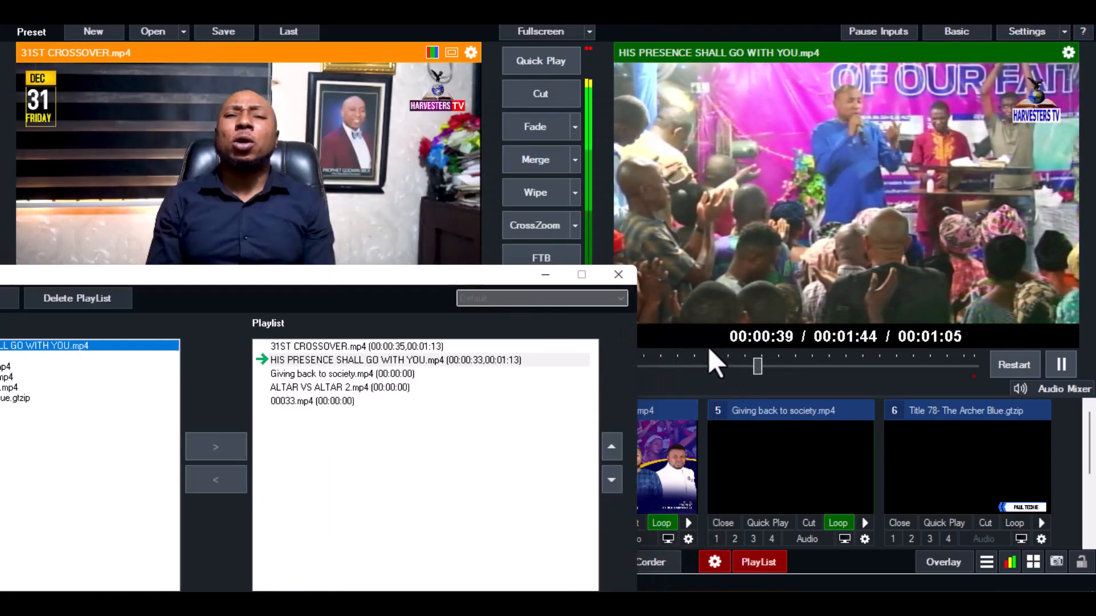
drag(391, 276, 628, 97)
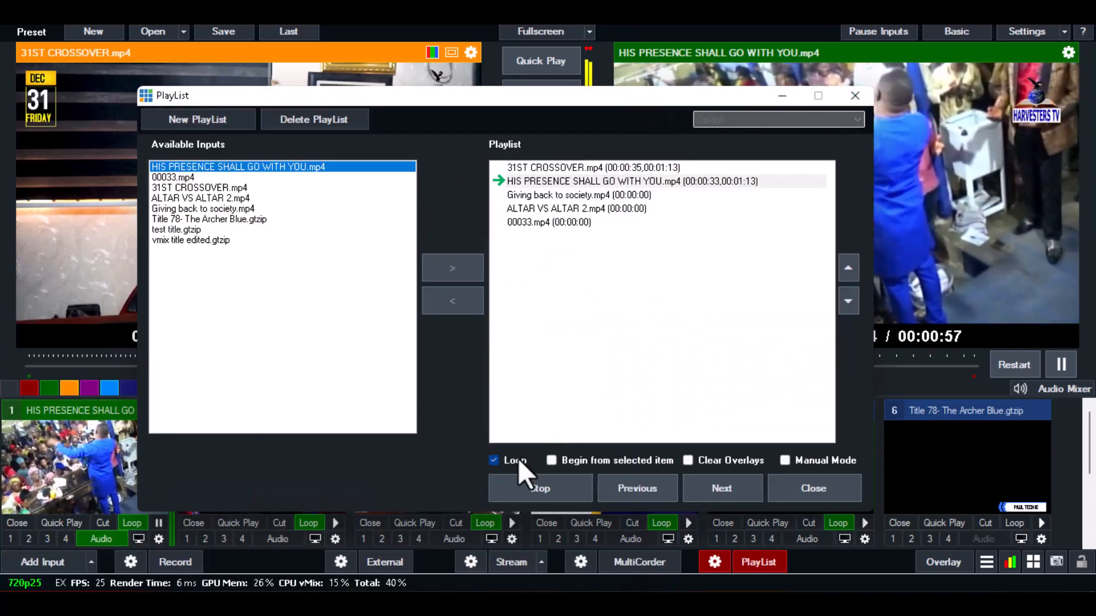
Close the playlist window and turn off looping on the five video inputs, 1 to 5
click(858, 95)
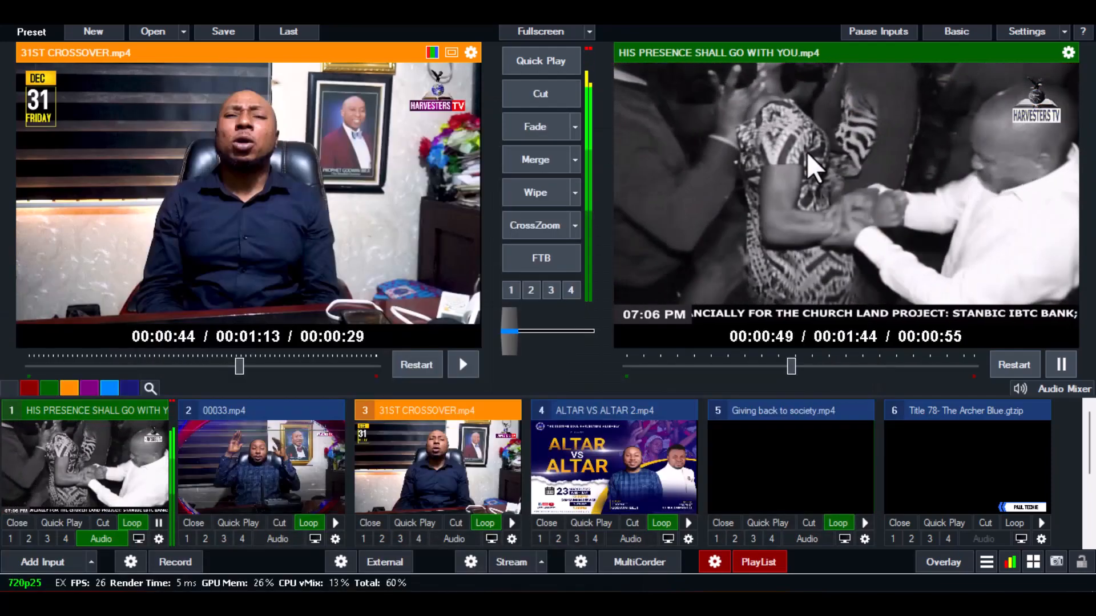
click(135, 522)
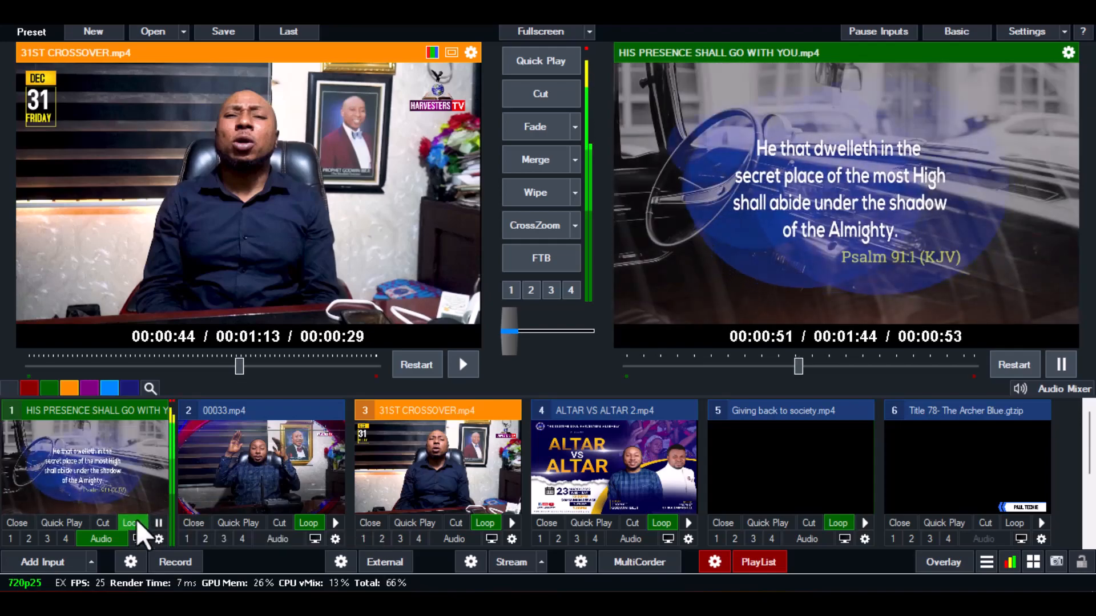
click(309, 522)
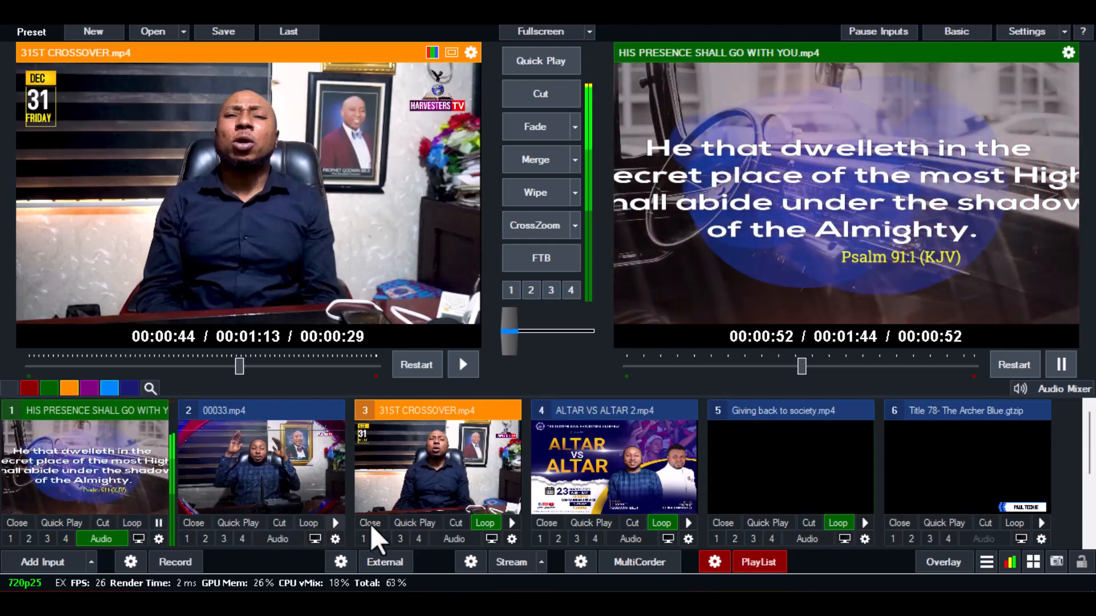
click(484, 523)
click(662, 522)
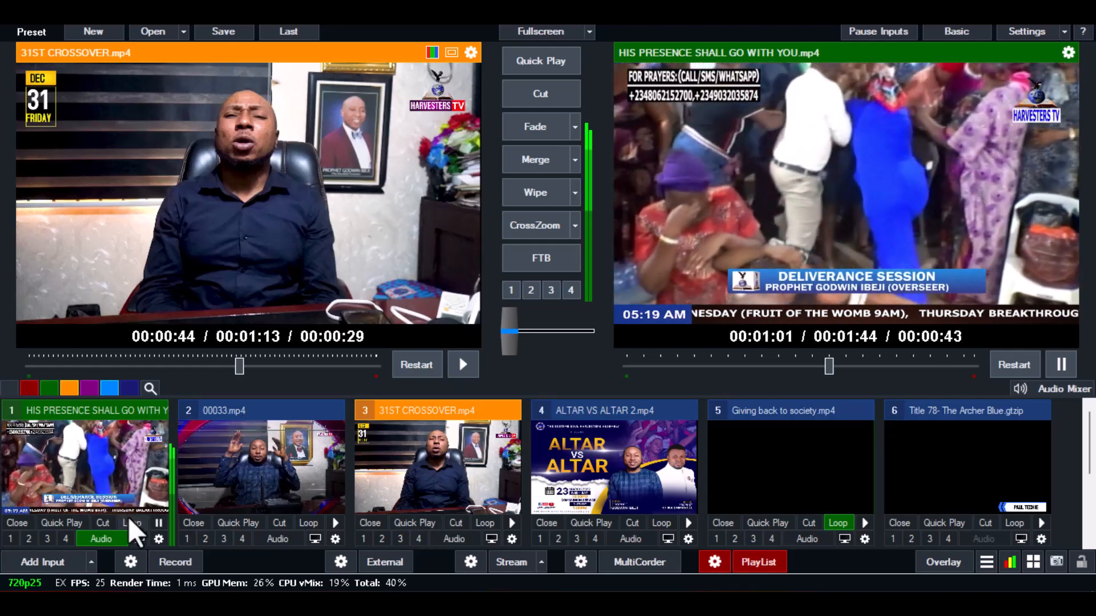
click(840, 525)
click(125, 522)
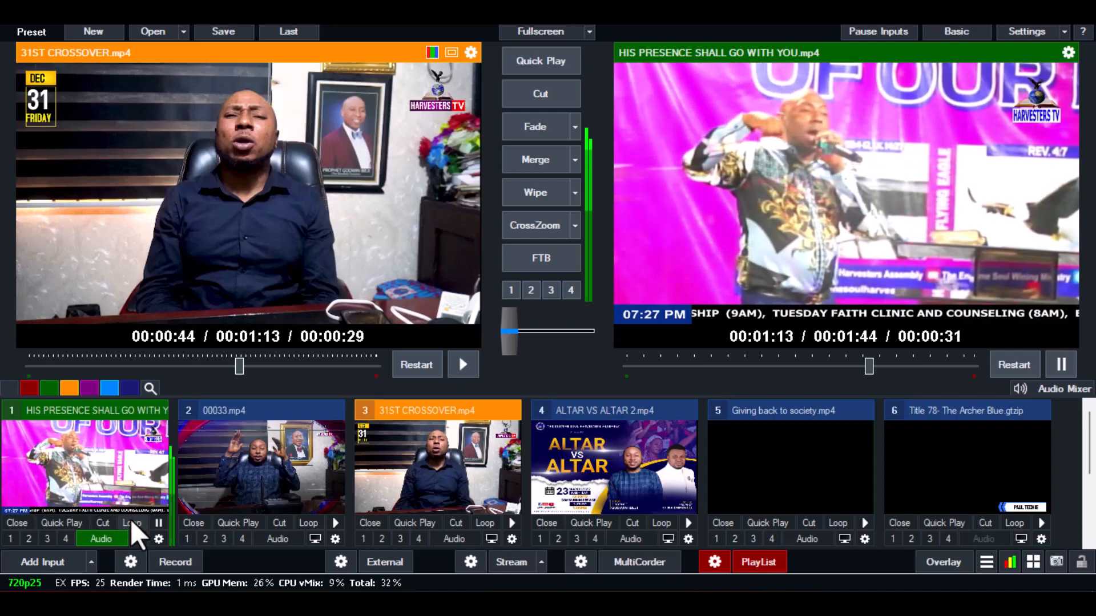
click(131, 521)
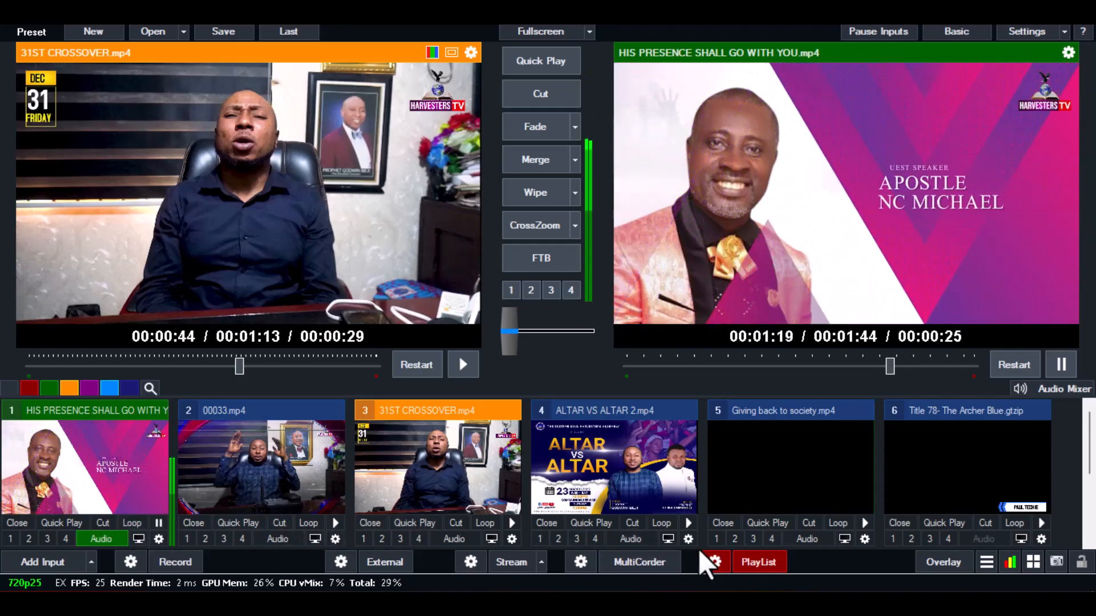
Reopen the playlist, advance it to Giving back to society.mp4, and stop playlist playback
click(709, 561)
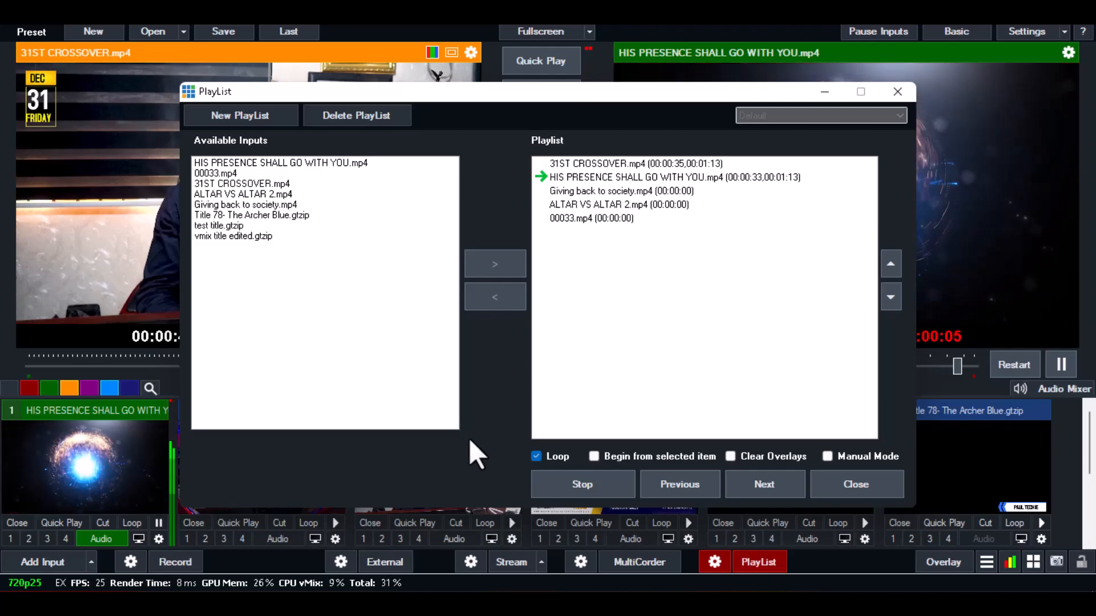
click(759, 487)
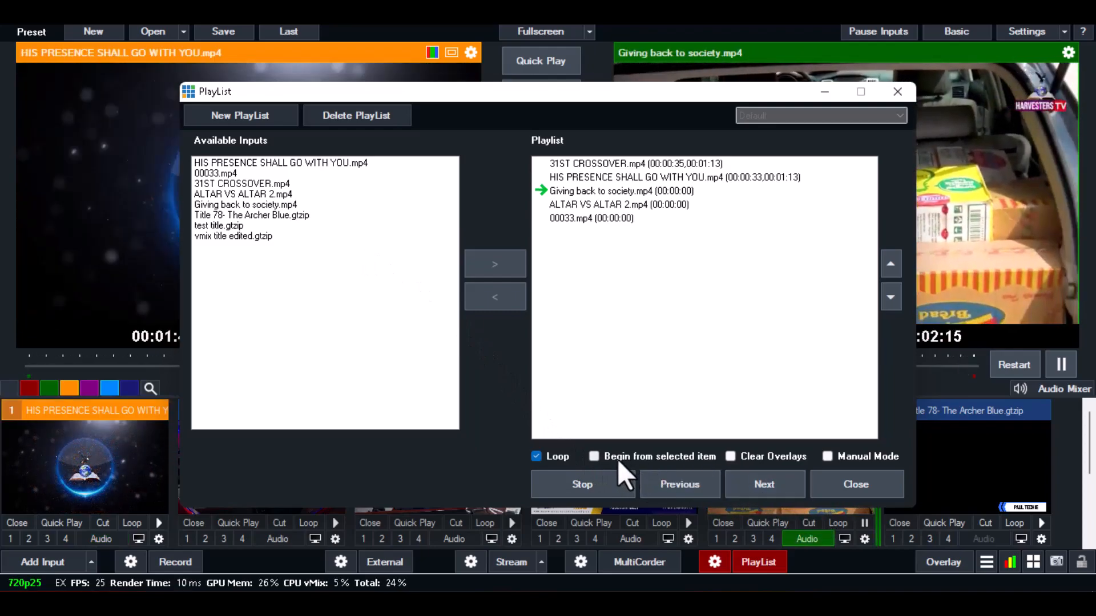
click(571, 481)
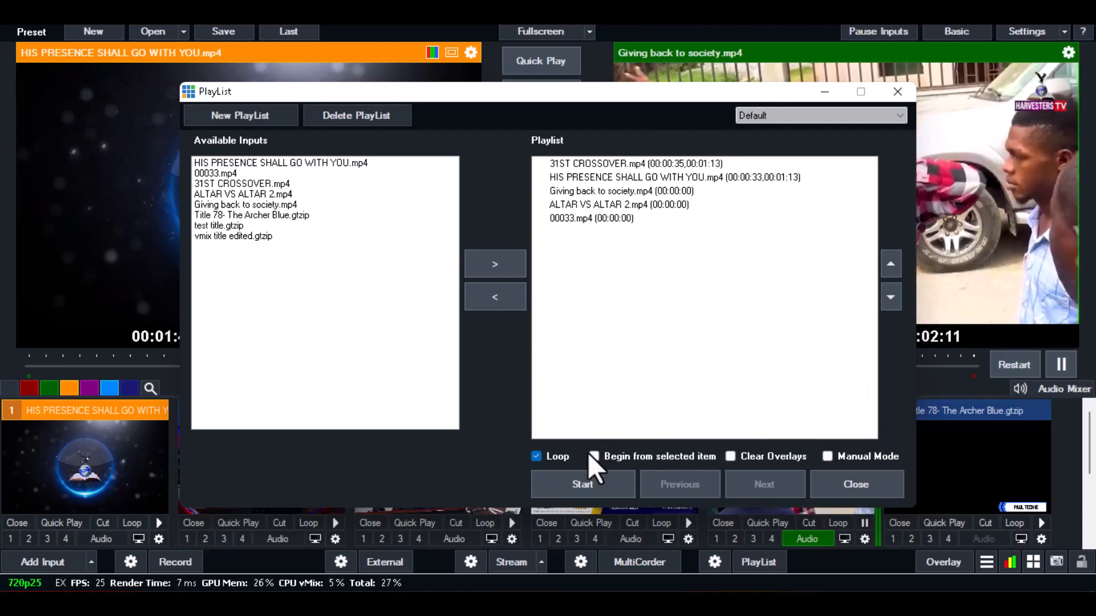
Select Giving back to society.mp4 in the playlist and enable beginning from the selected item
click(570, 164)
click(570, 178)
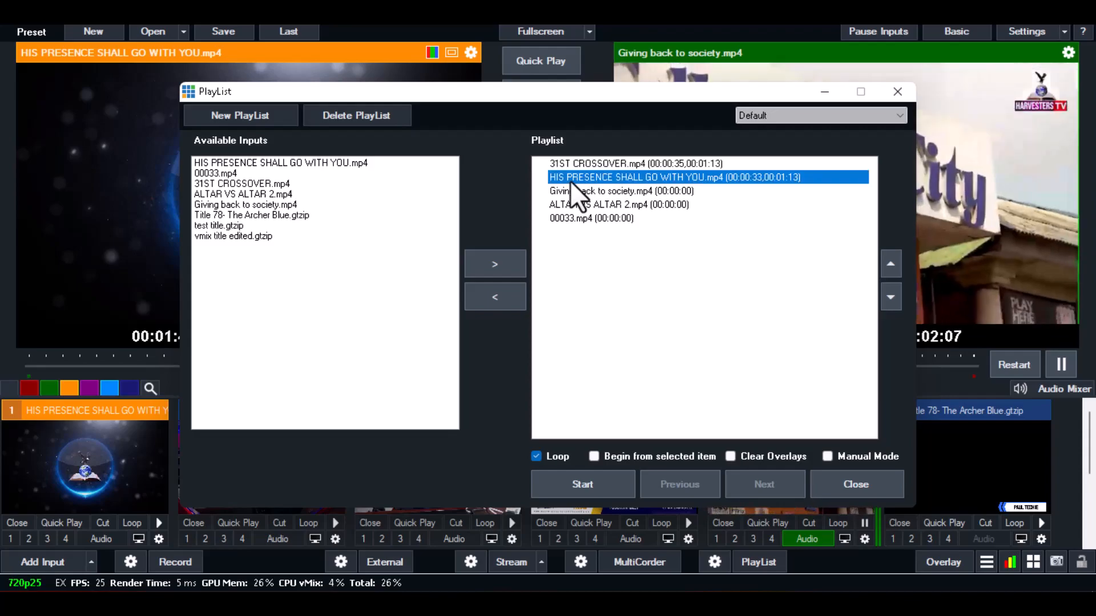
click(584, 191)
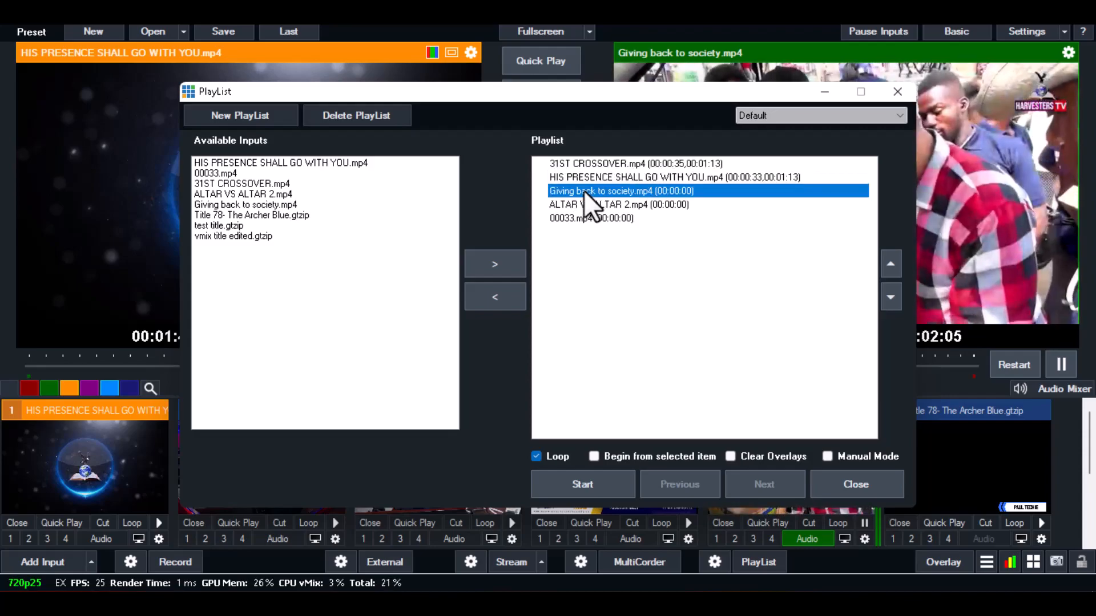
click(593, 456)
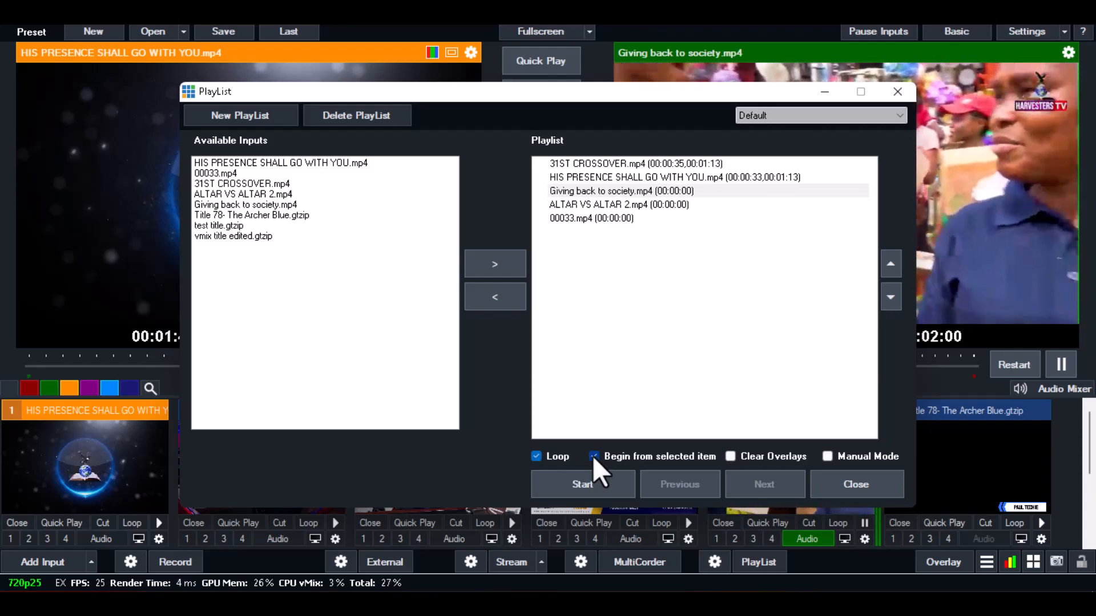
click(621, 192)
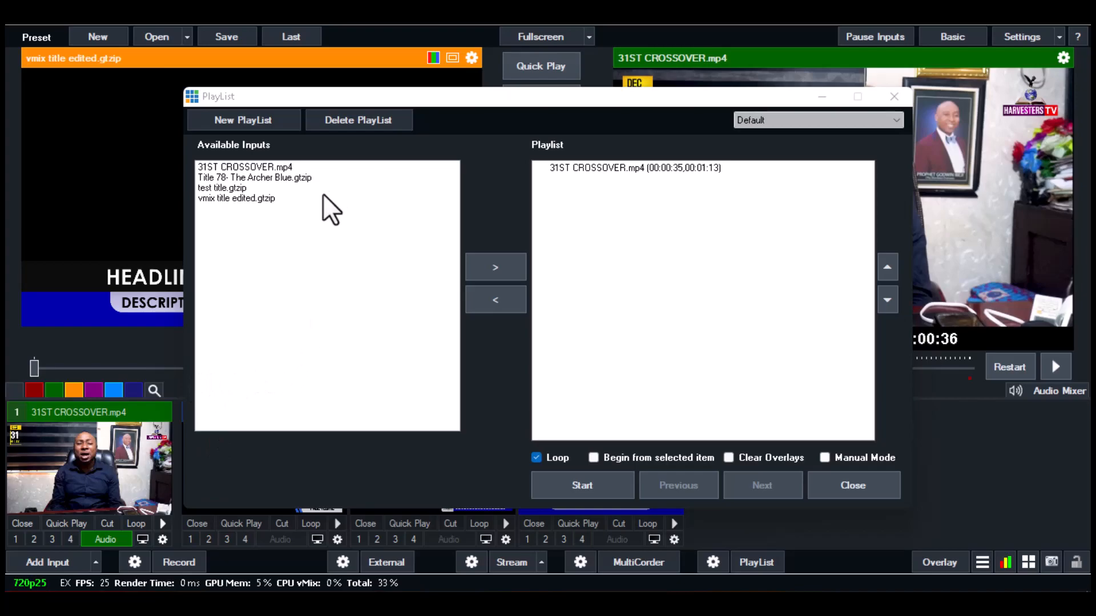
Create a new playlist named EX without copying the current playlist
click(255, 121)
click(450, 307)
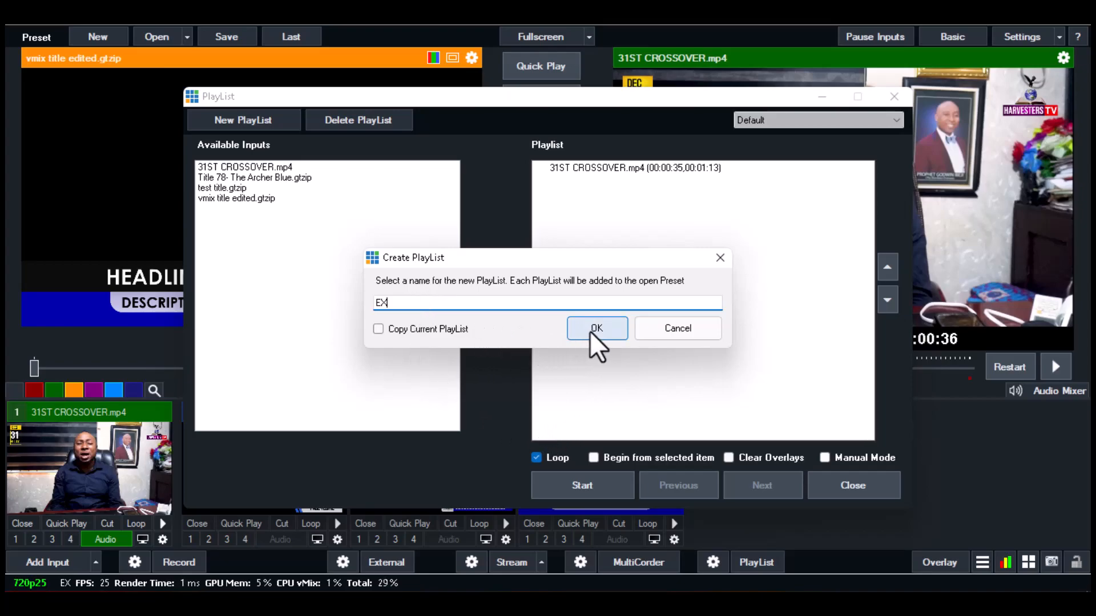
click(593, 327)
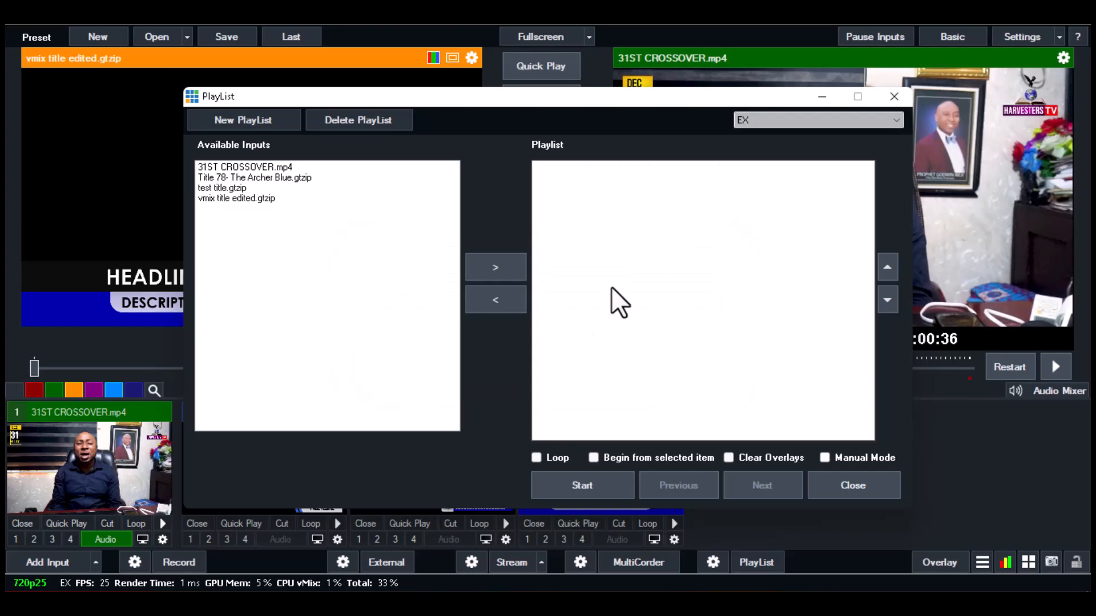
Switch back and forth between the Default and EX playlists to compare their contents
click(741, 121)
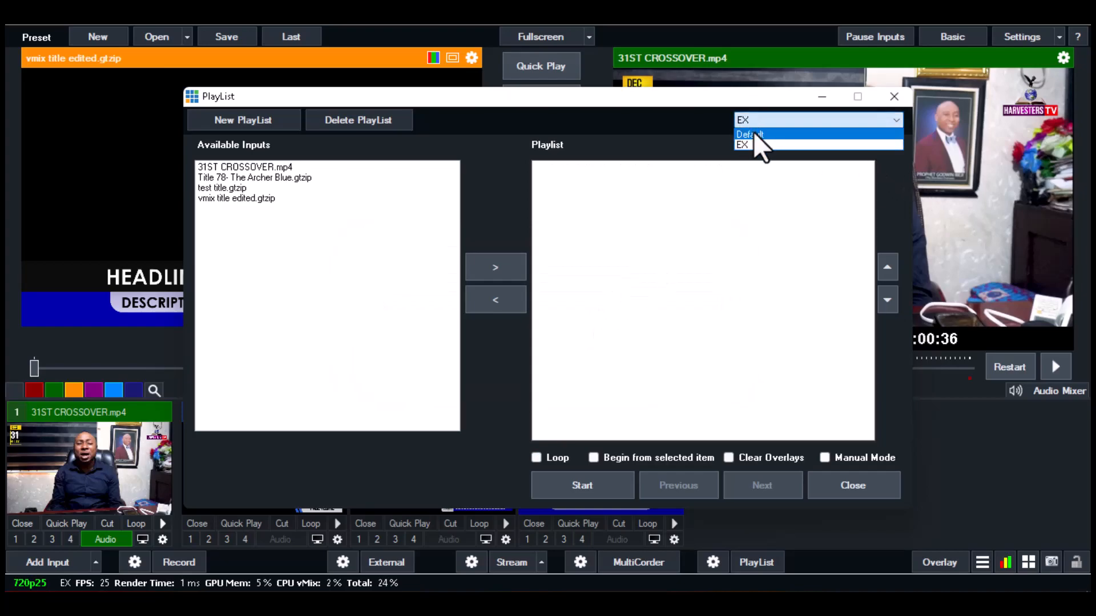
click(752, 134)
click(761, 145)
click(758, 121)
click(761, 135)
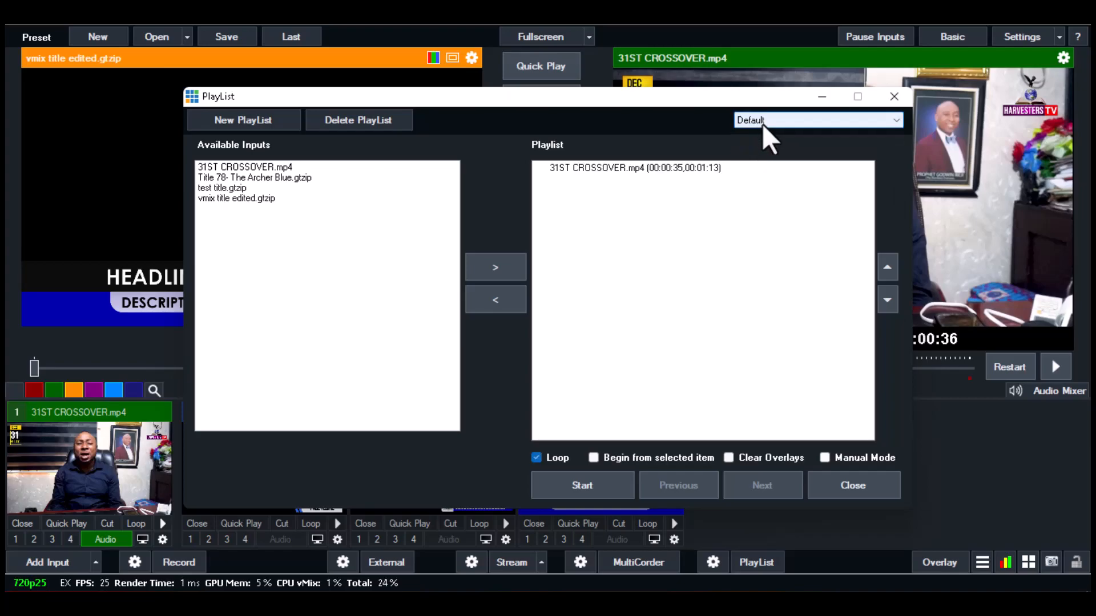
click(763, 126)
click(773, 147)
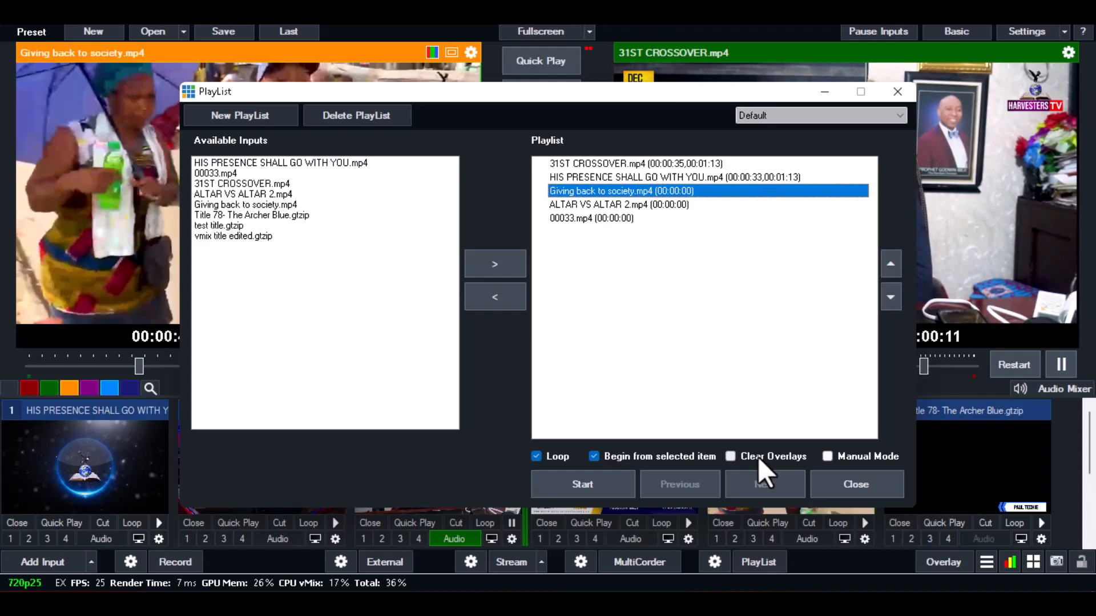
Turn off beginning from the selected item for the Default playlist
click(639, 458)
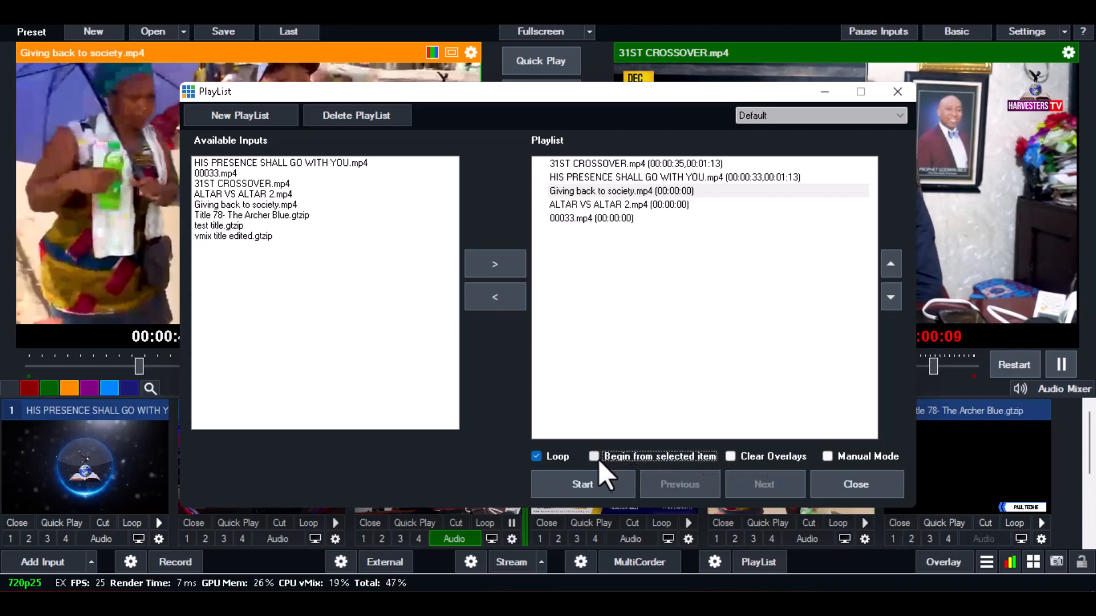
Switch looping off and back on for the Default playlist, start its playback, and close the playlist window
click(554, 457)
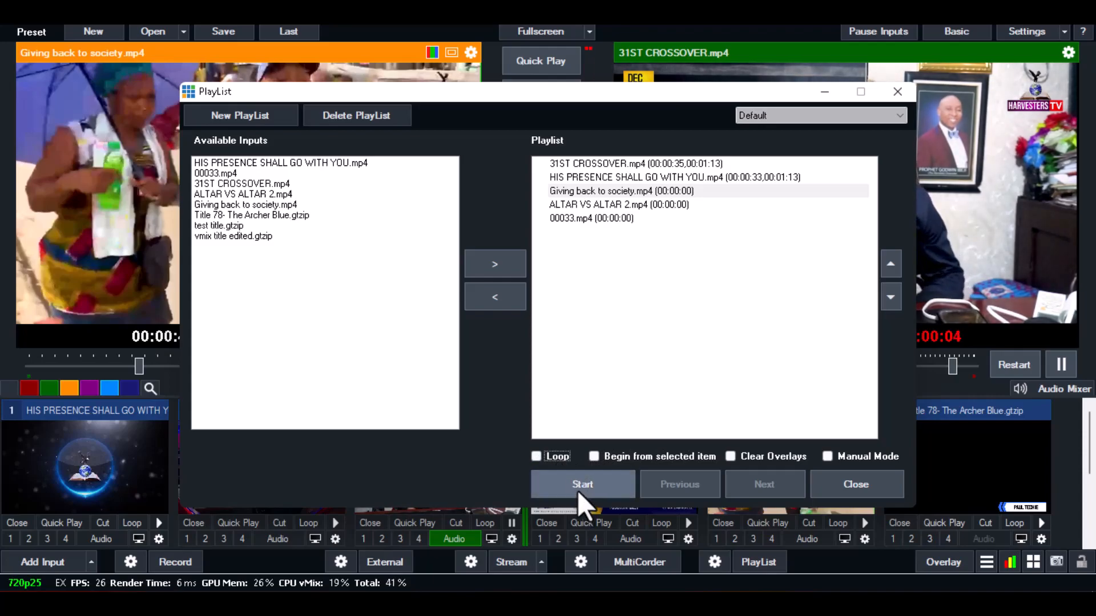
click(560, 456)
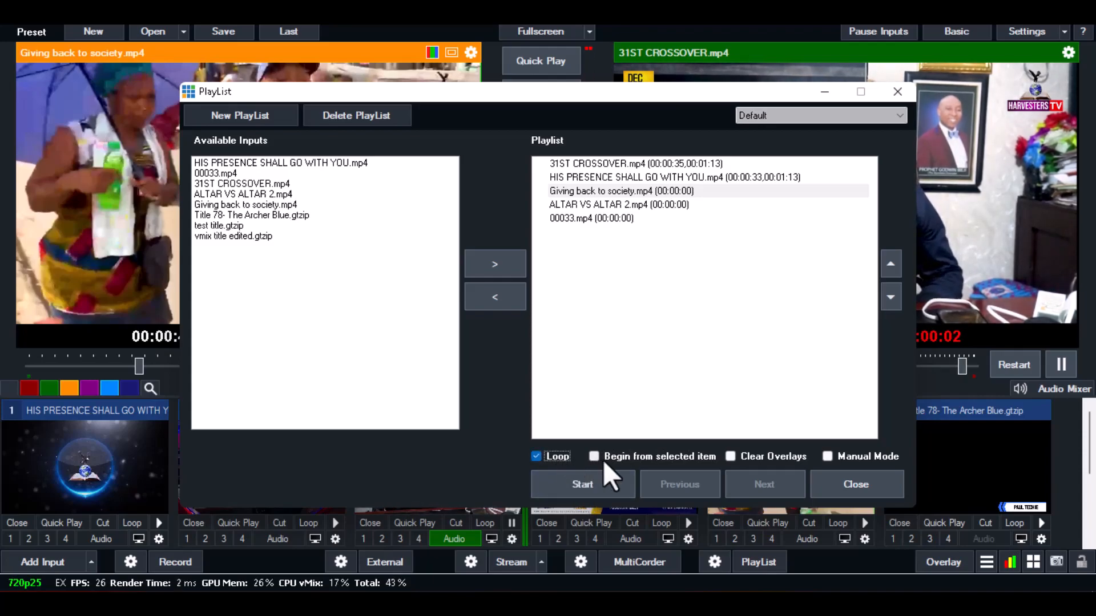
click(596, 489)
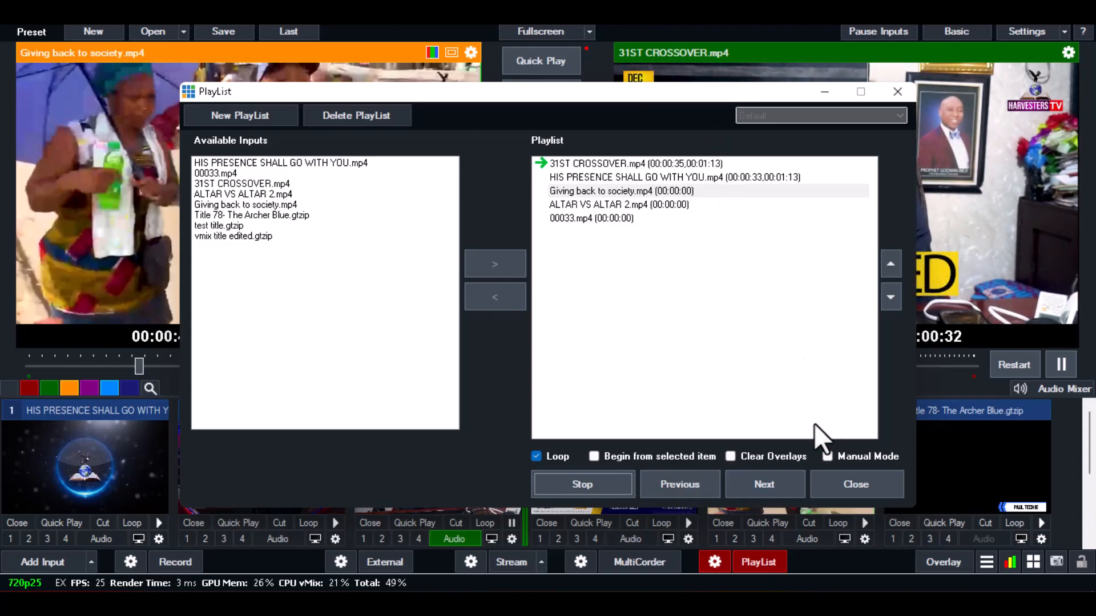
click(833, 487)
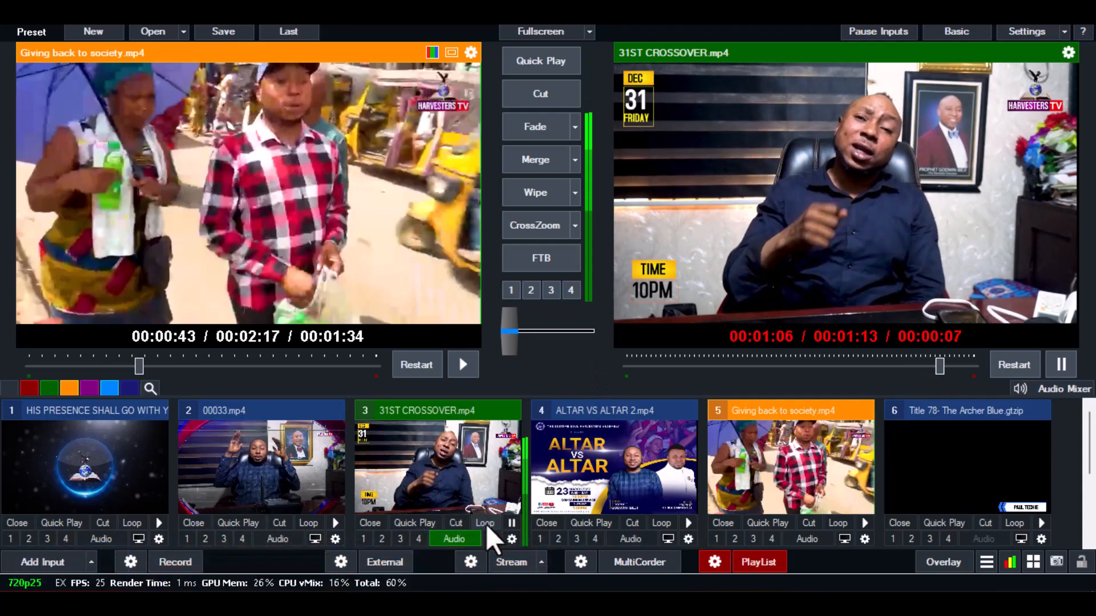
Reopen the playlist editor, turn off looping for the Default playlist, and stop its playback
click(705, 563)
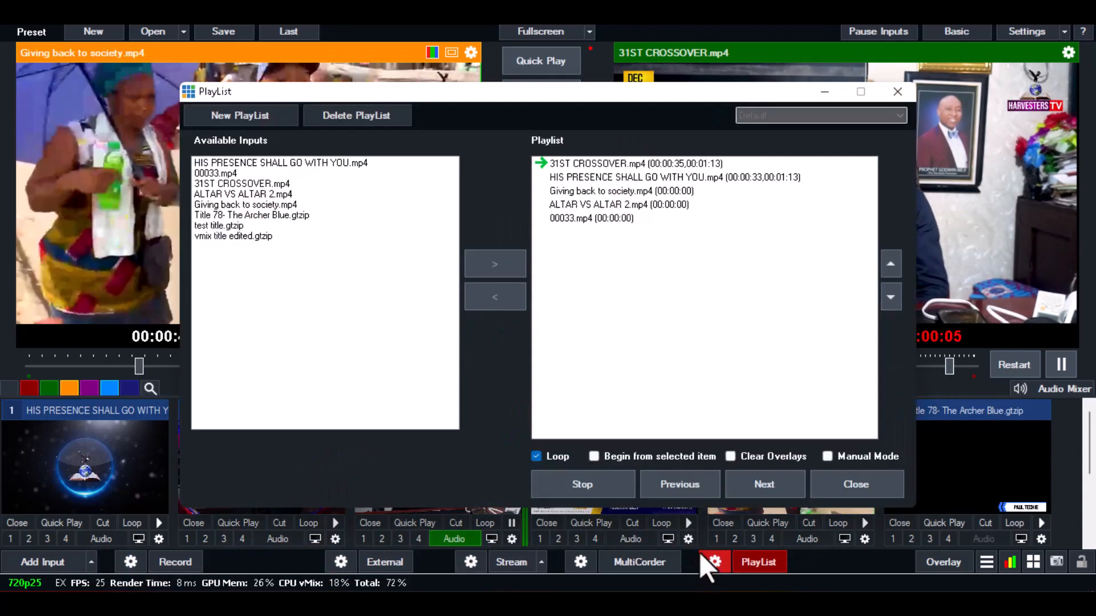
click(556, 458)
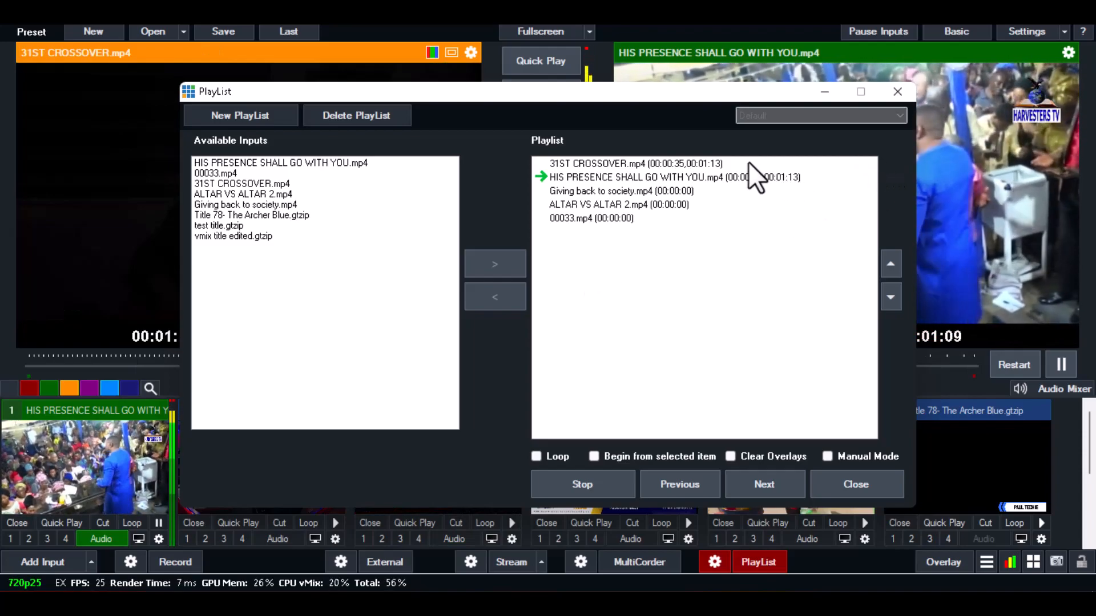
click(700, 163)
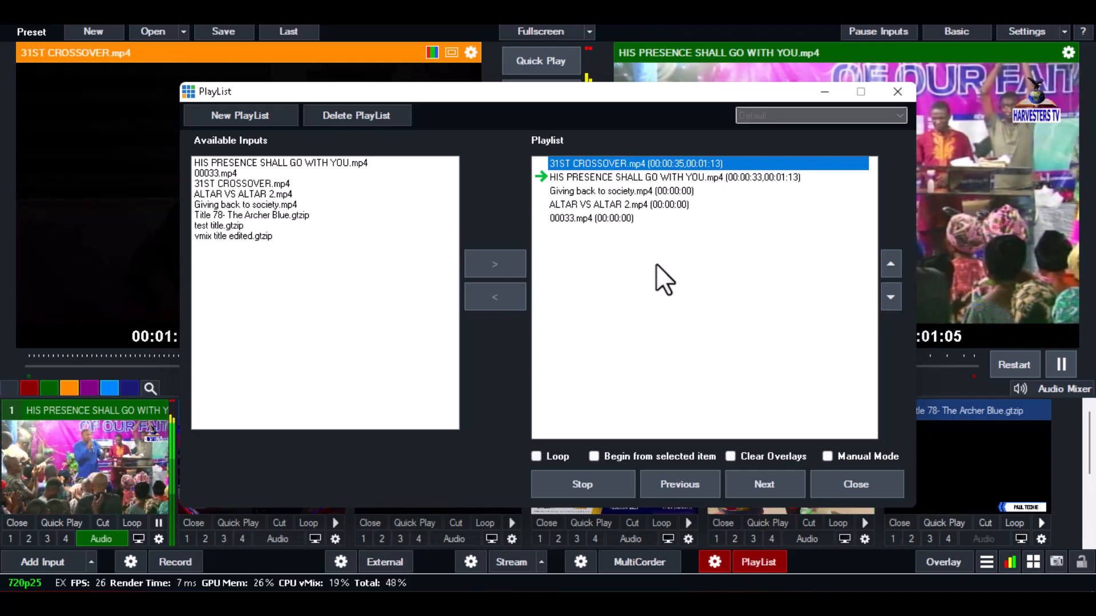
click(571, 483)
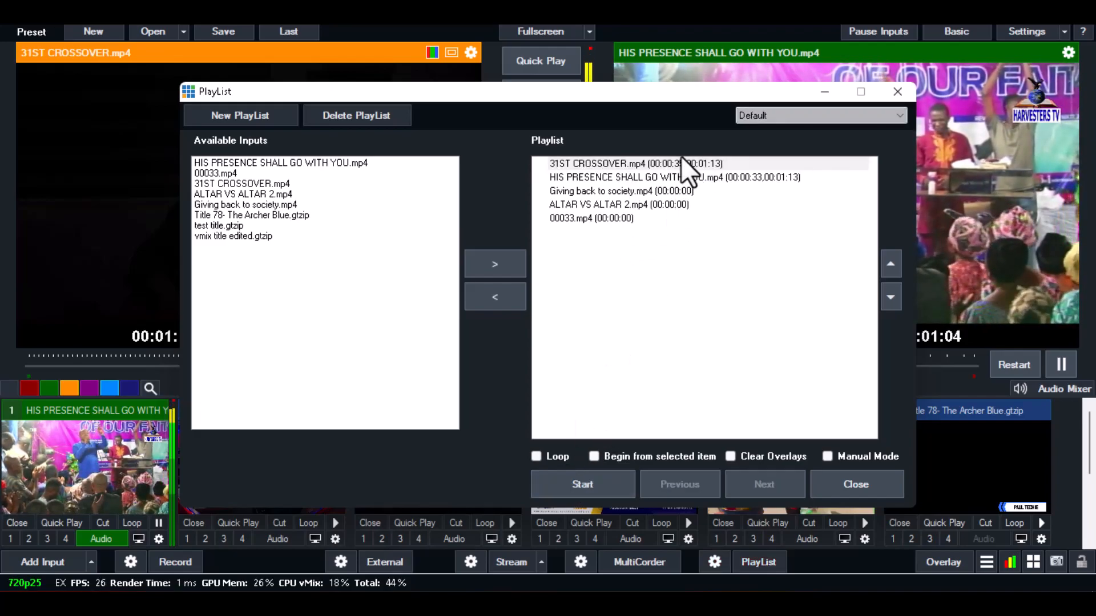
Set the transition of the 31ST CROSSOVER.mp4 playlist item to Zoom and close the playlist window
double_click(666, 164)
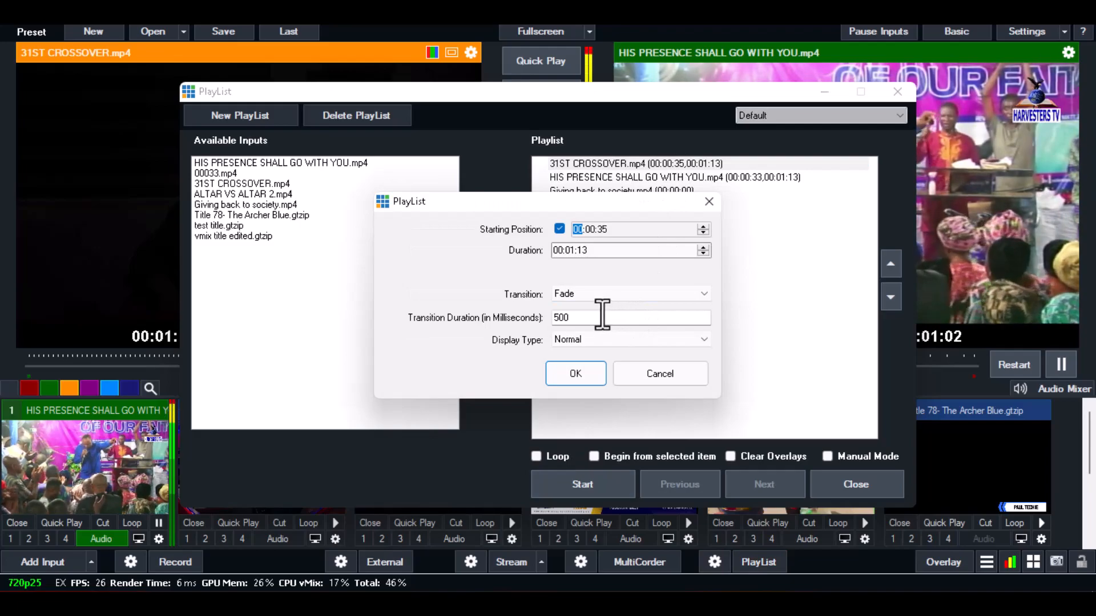
click(590, 292)
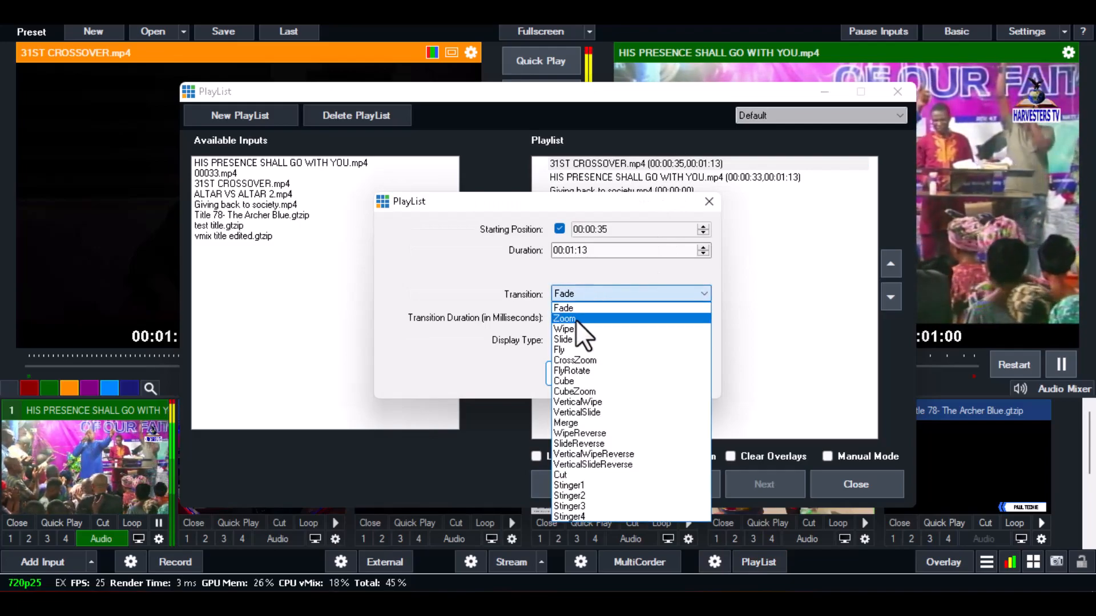
click(574, 318)
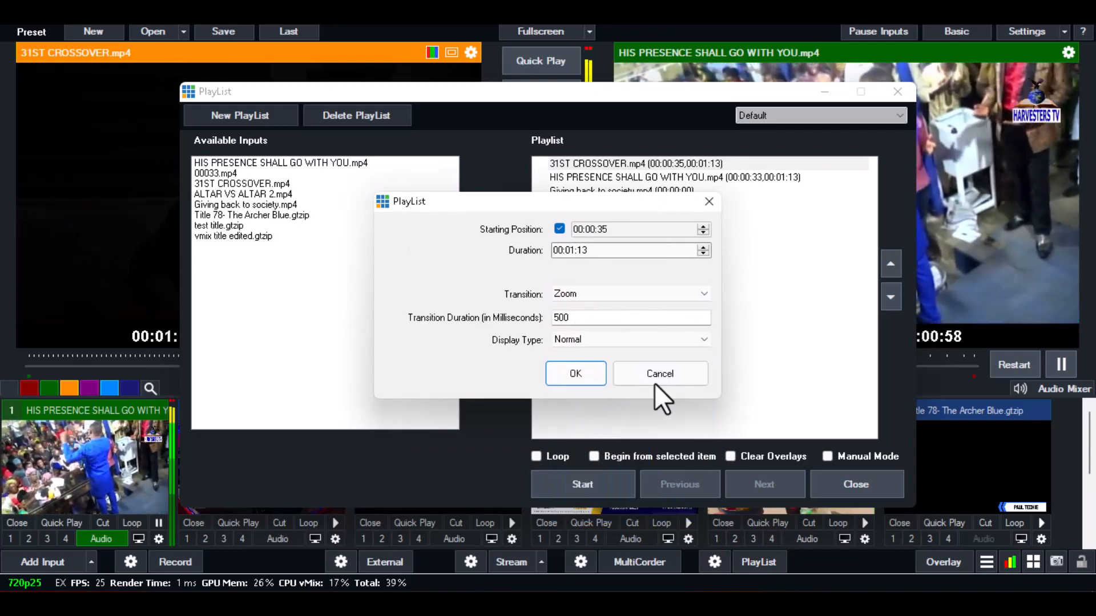
click(571, 375)
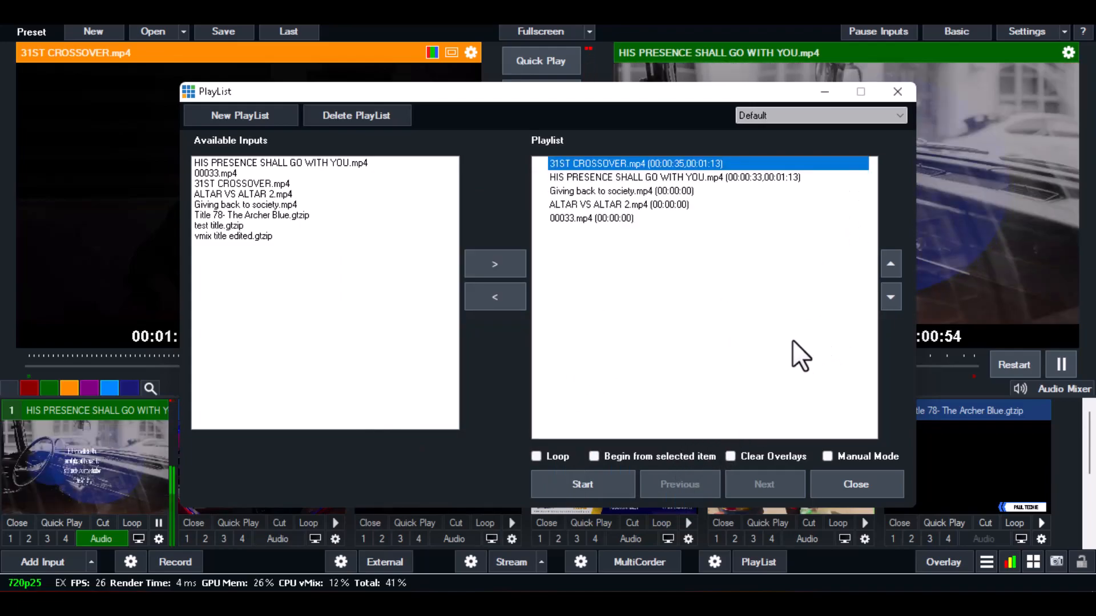
click(897, 92)
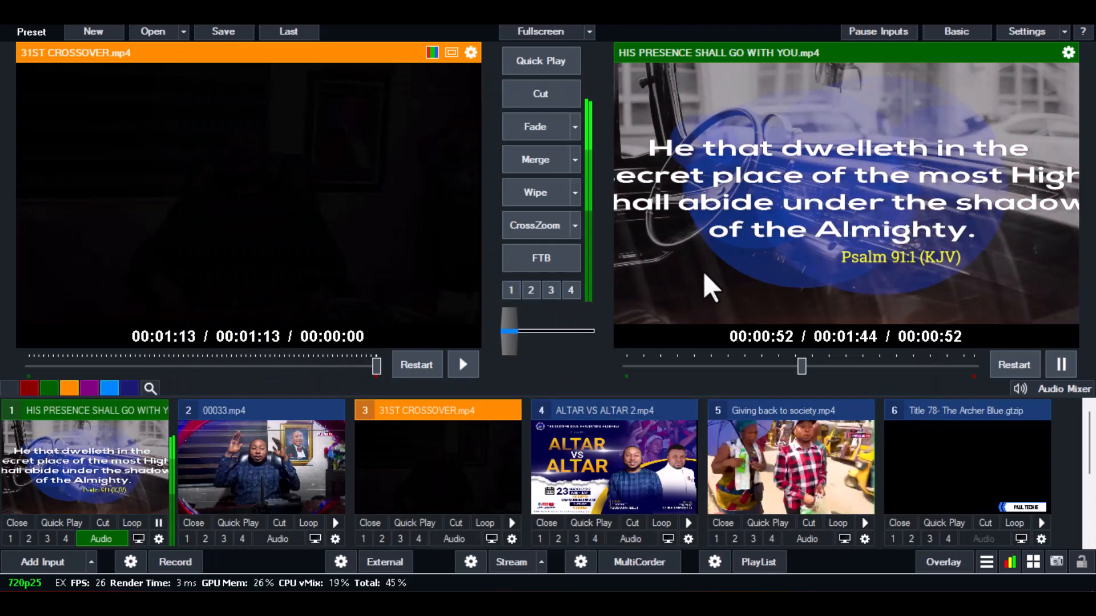